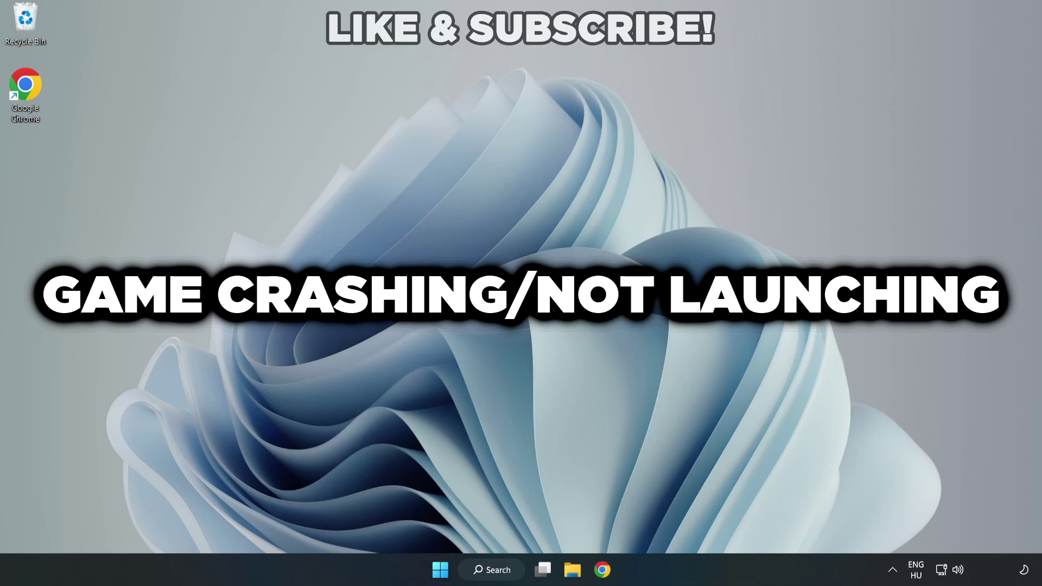
# Search Windows for 'device manager' and launch the Device Manager best match
pyautogui.click(496, 571)
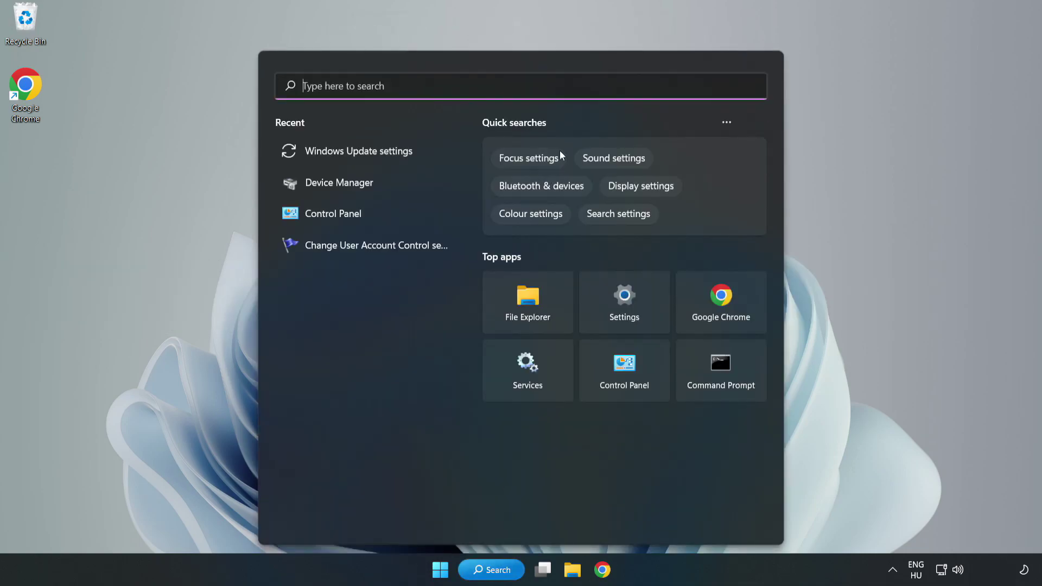
pyautogui.write('device m')
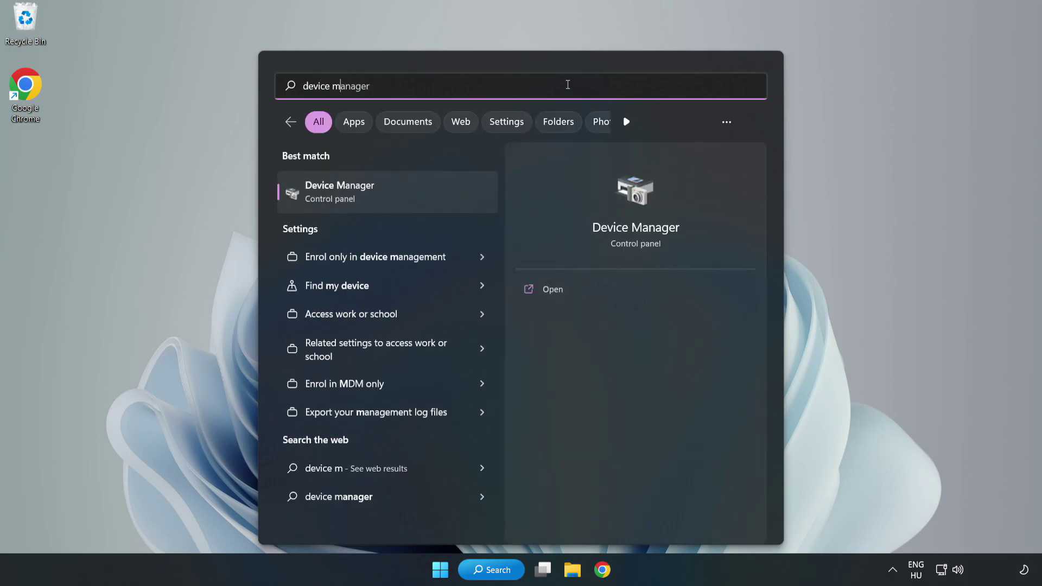
pyautogui.write('anager')
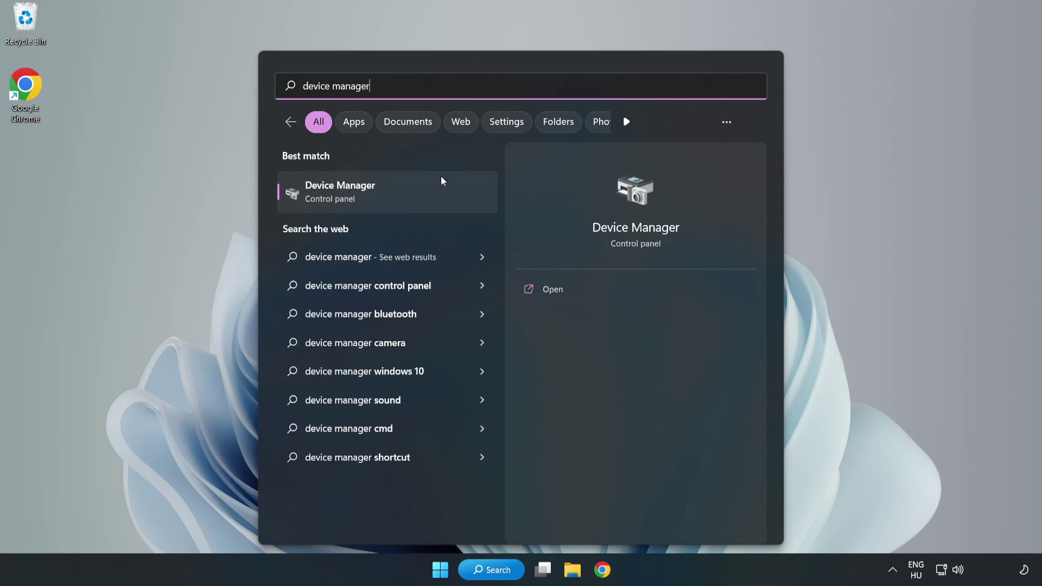
pyautogui.click(388, 200)
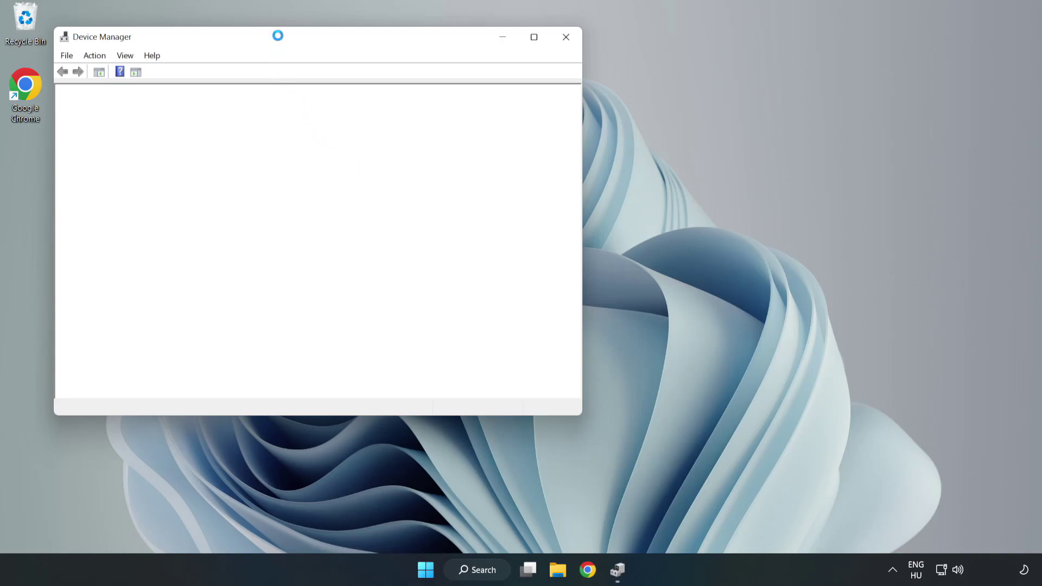
# Run an automatic driver search for the VMware SVGA 3D display adapter, which confirms the best driver is installed
pyautogui.moveTo(277, 40); pyautogui.dragTo(464, 94)
pyautogui.click(278, 208)
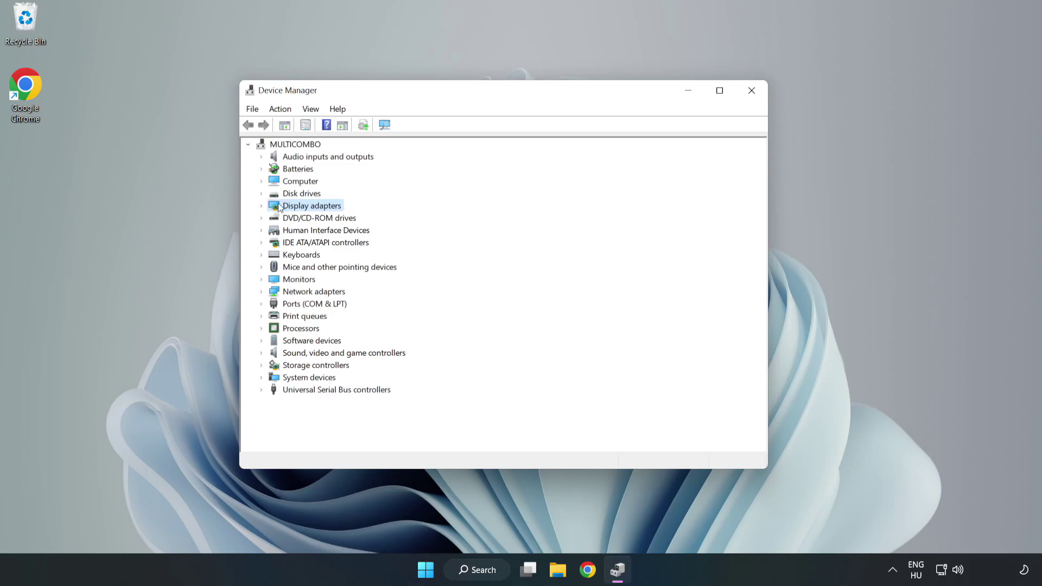
pyautogui.click(262, 207)
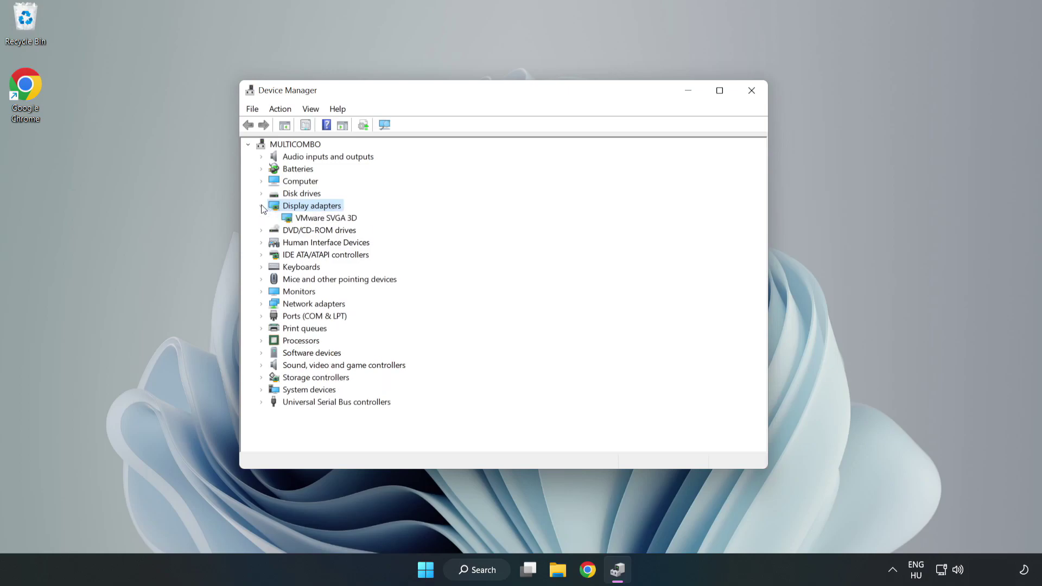
pyautogui.click(290, 219)
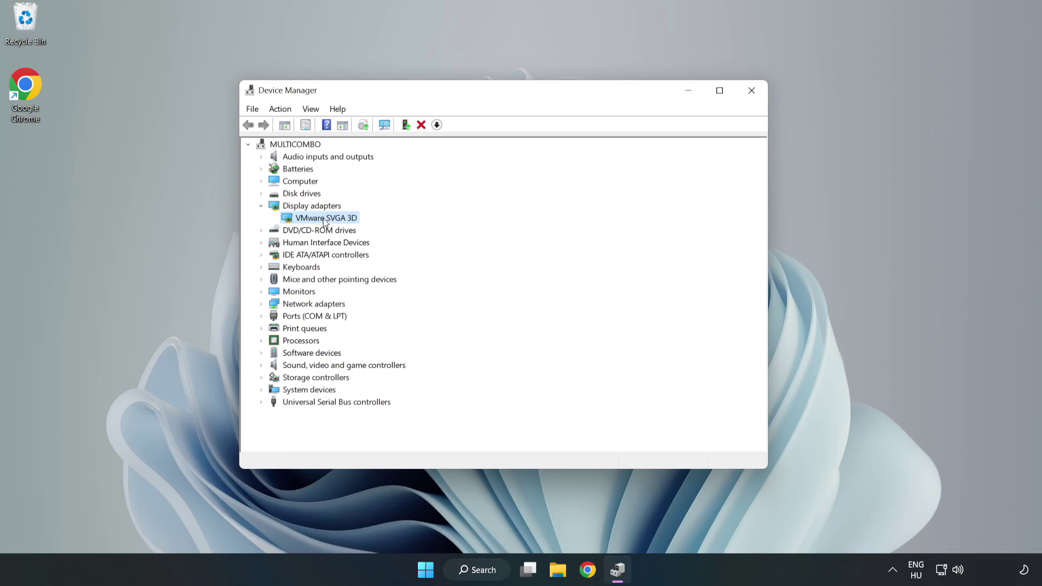
pyautogui.rightClick(324, 222)
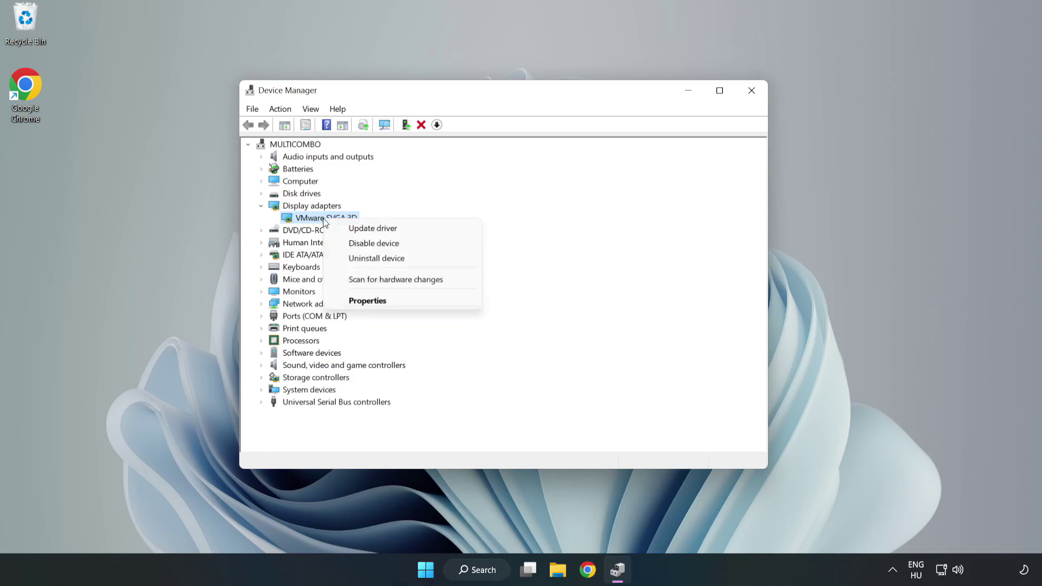
pyautogui.click(404, 233)
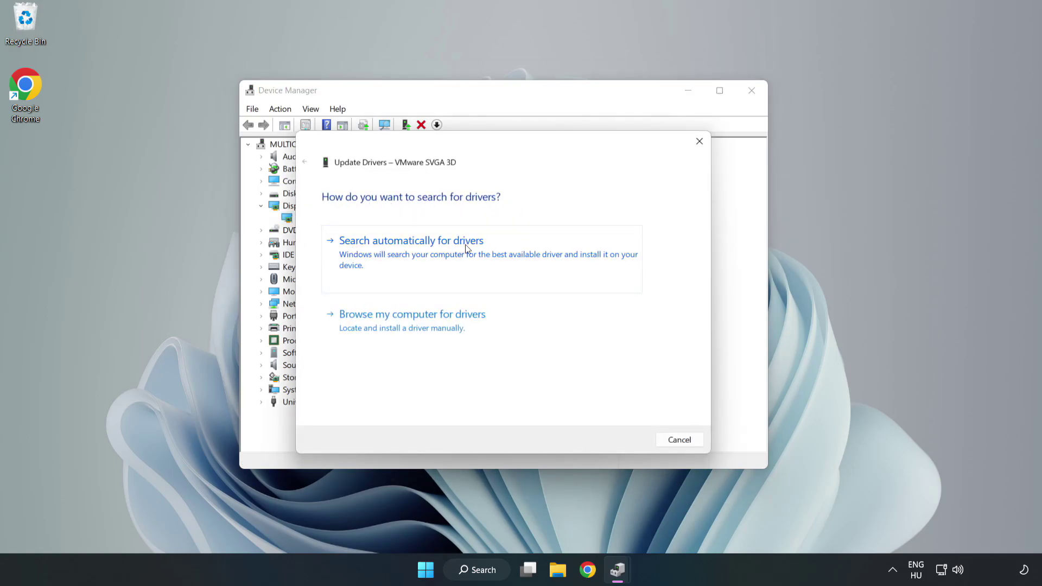
pyautogui.click(414, 255)
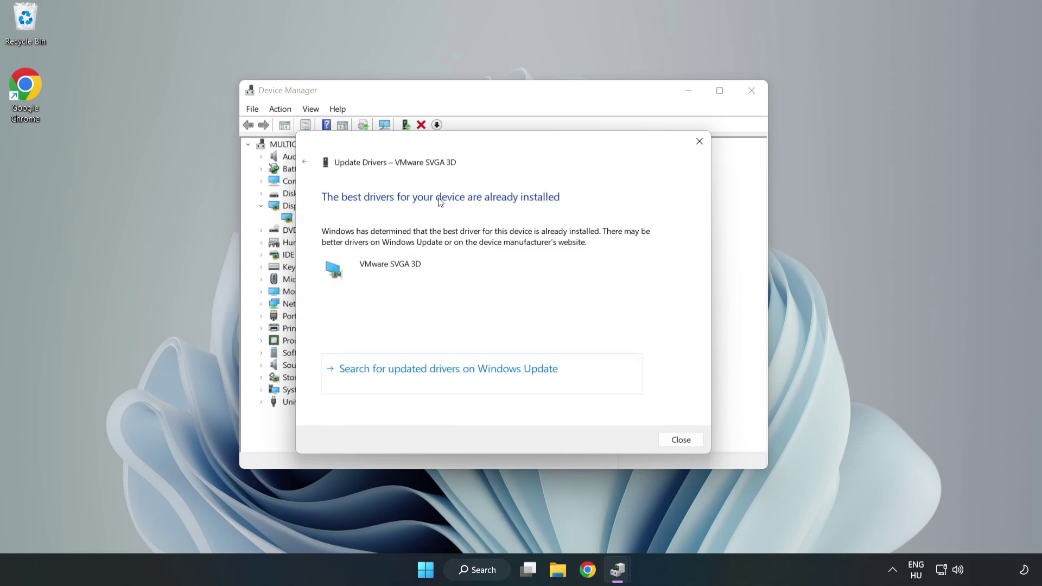
pyautogui.click(682, 441)
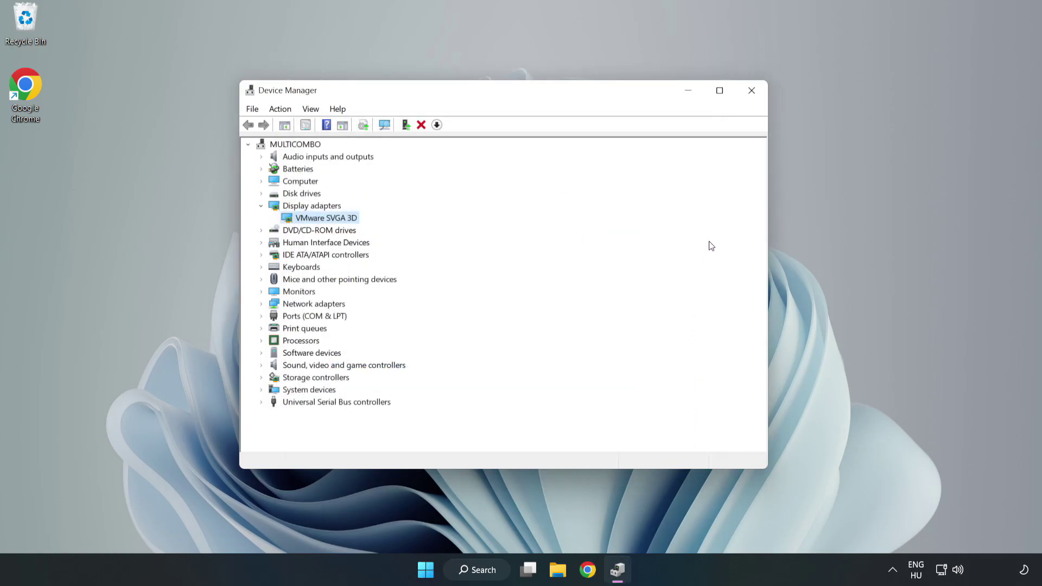
# Close Device Manager and open Windows Update settings from a search for 'updates'
pyautogui.click(752, 92)
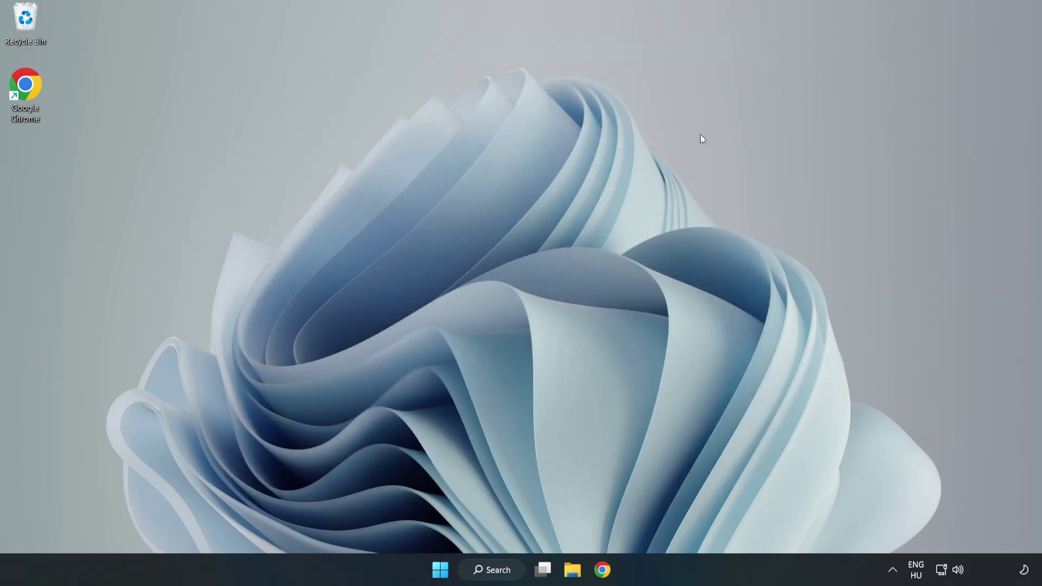
pyautogui.click(482, 570)
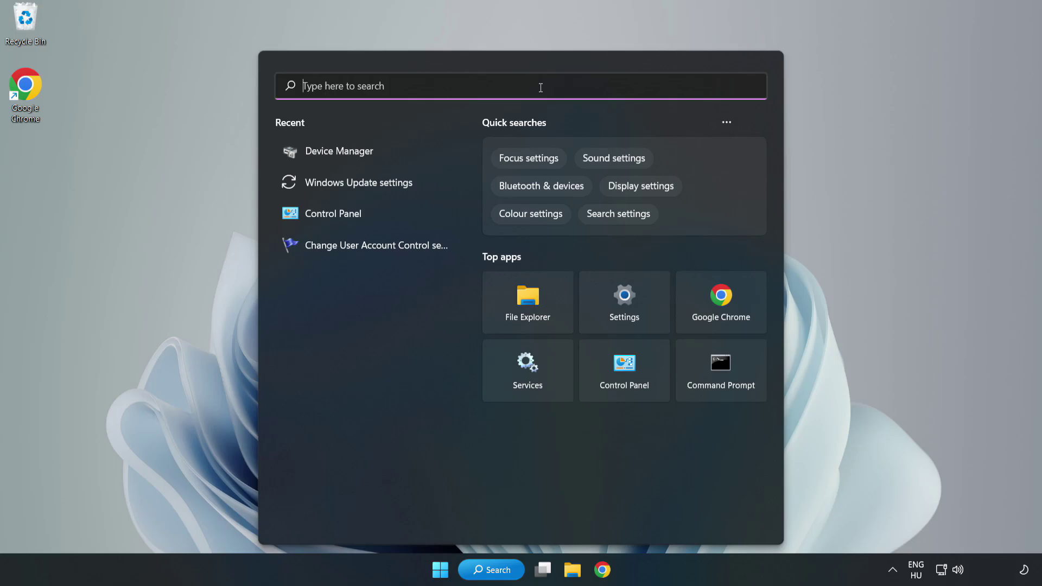
pyautogui.write('updates')
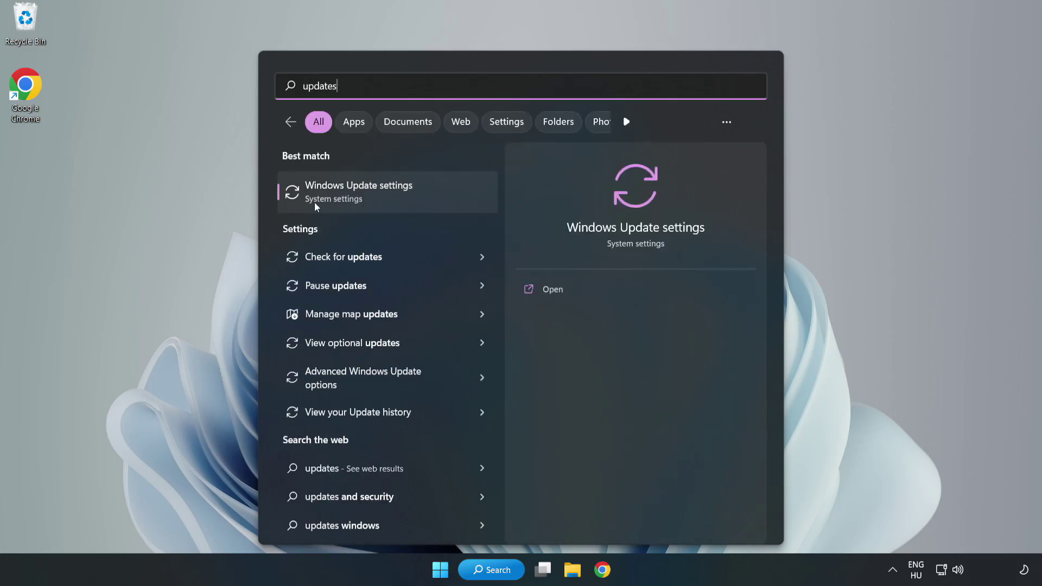
pyautogui.click(373, 198)
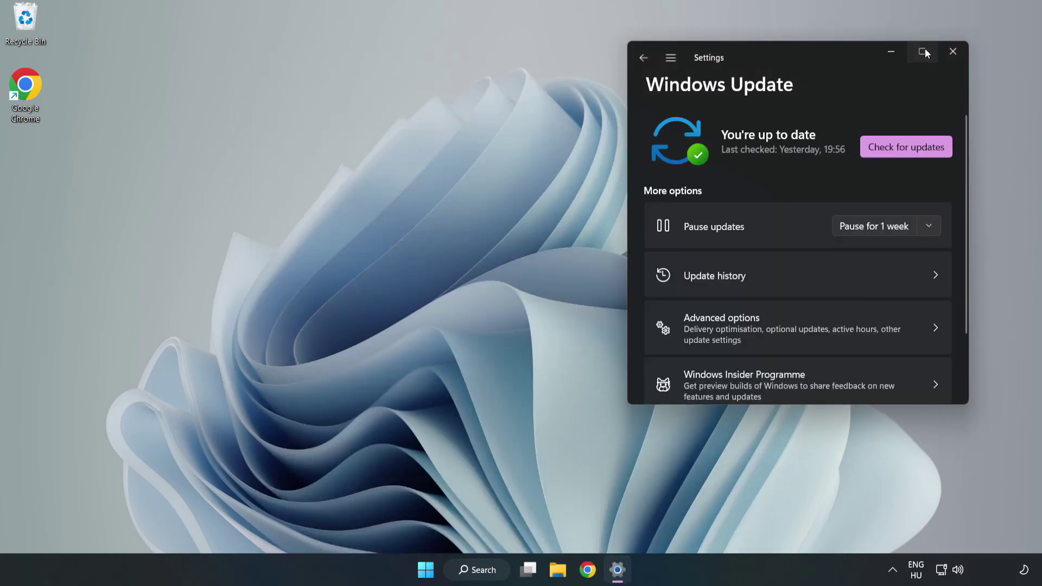
# Maximize Settings, check for updates to install the Defender intelligence update, then close Settings
pyautogui.click(924, 50)
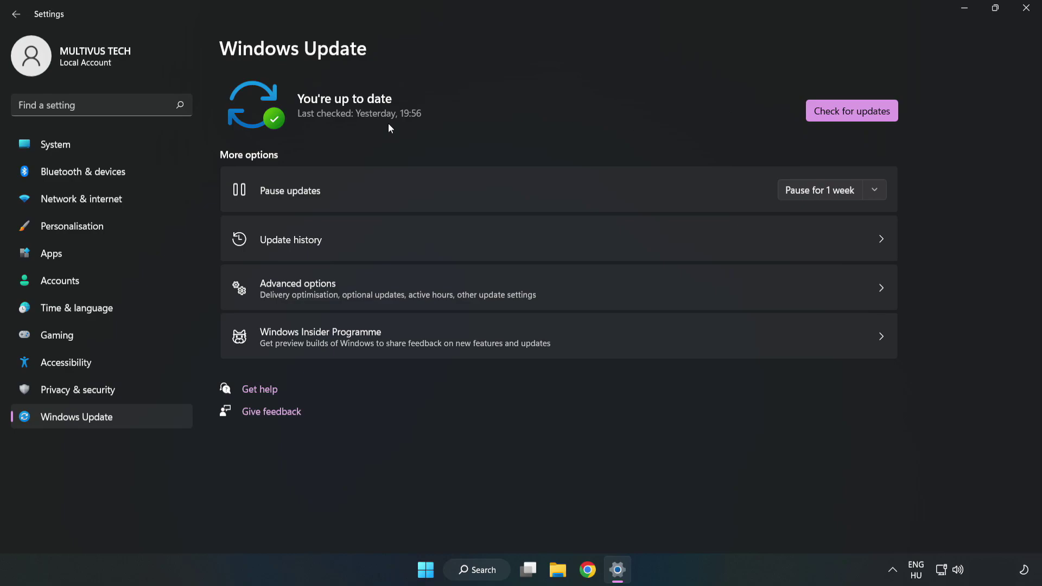
pyautogui.click(855, 113)
pyautogui.click(1027, 9)
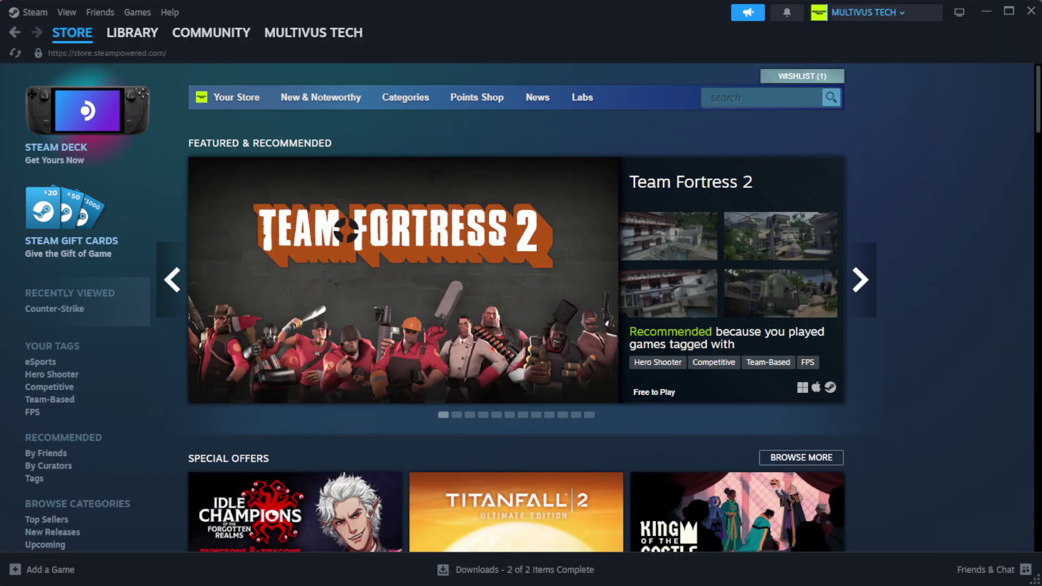
# Go to Steam's Library Home and right-click YOUR NOT WORKING GAME under Favorites
pyautogui.moveTo(152, 39)
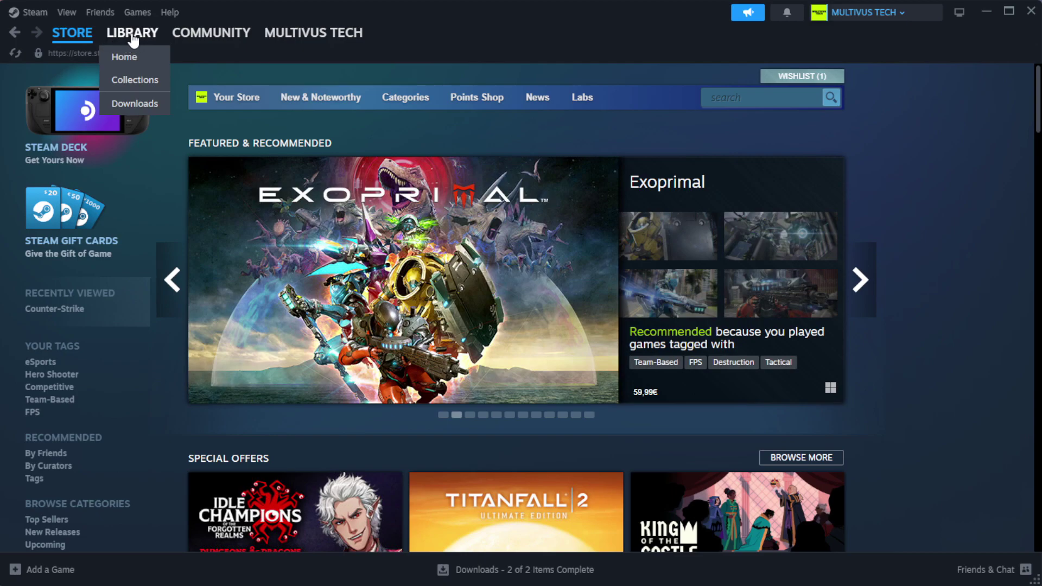
pyautogui.click(151, 60)
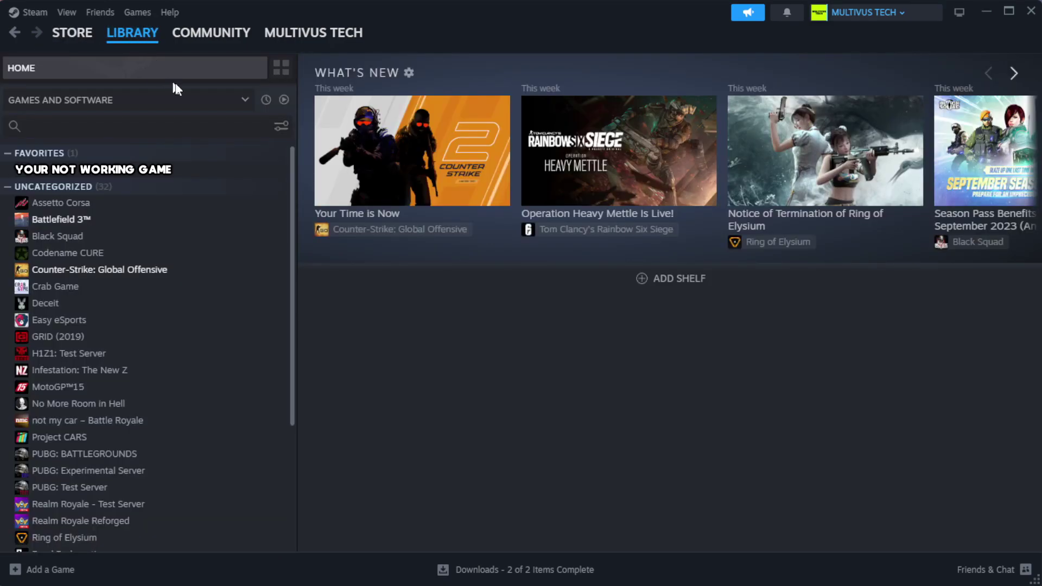
pyautogui.rightClick(256, 173)
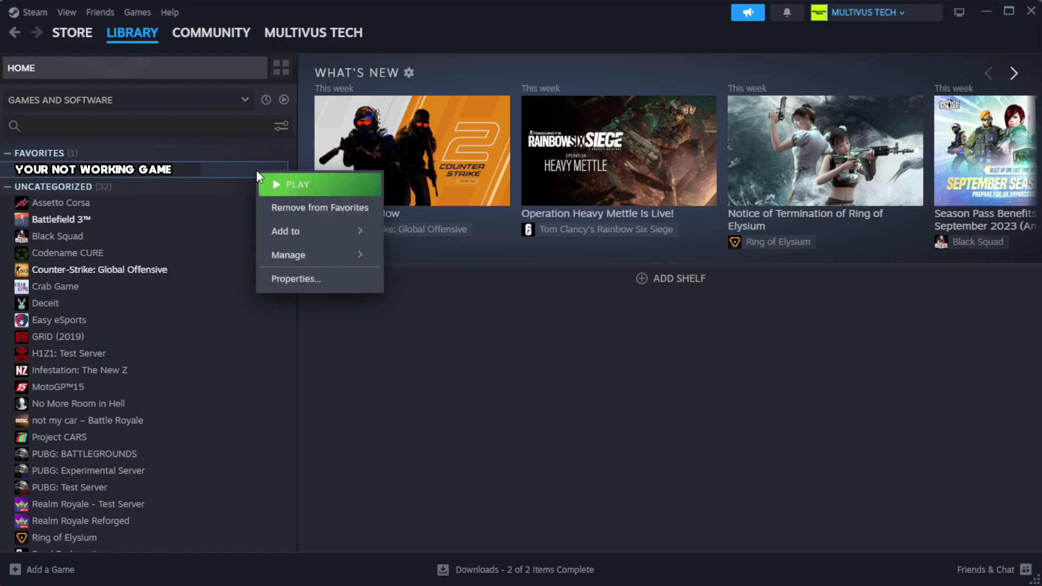
# Verify the integrity of the game's files from Properties > Installed Files, validating all 1039 files
pyautogui.click(325, 286)
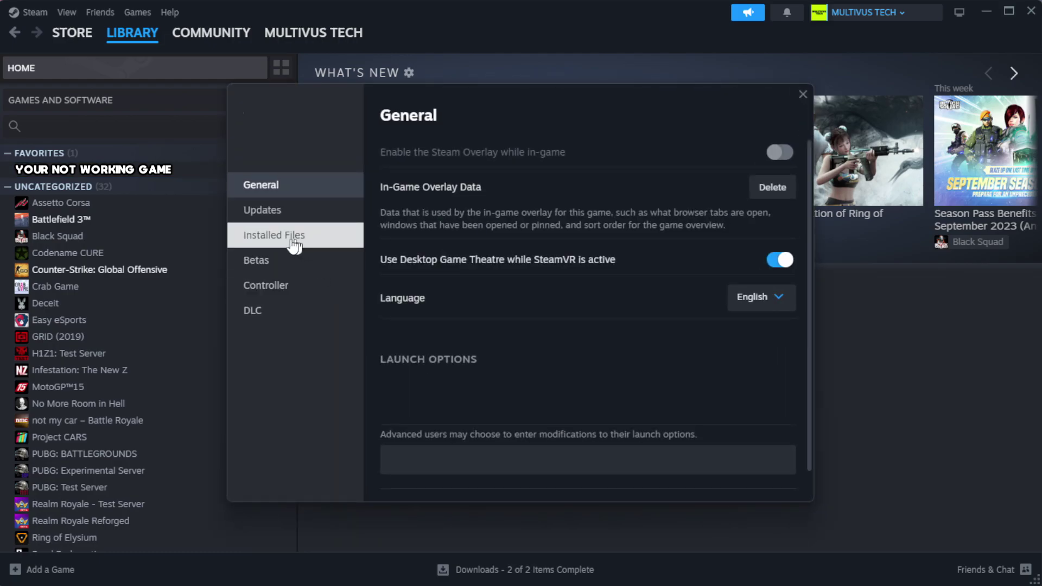
pyautogui.click(342, 247)
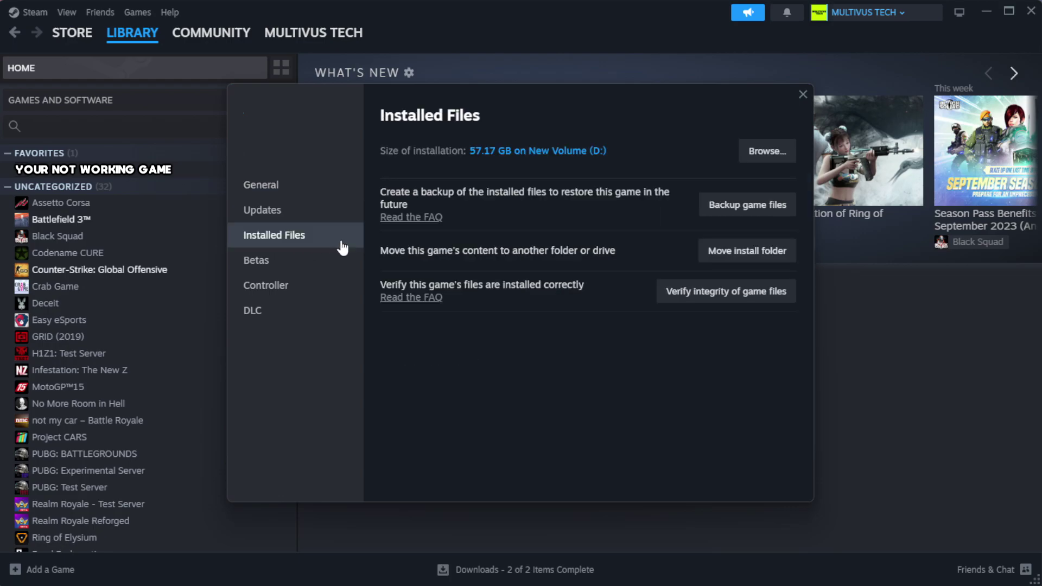
pyautogui.click(732, 304)
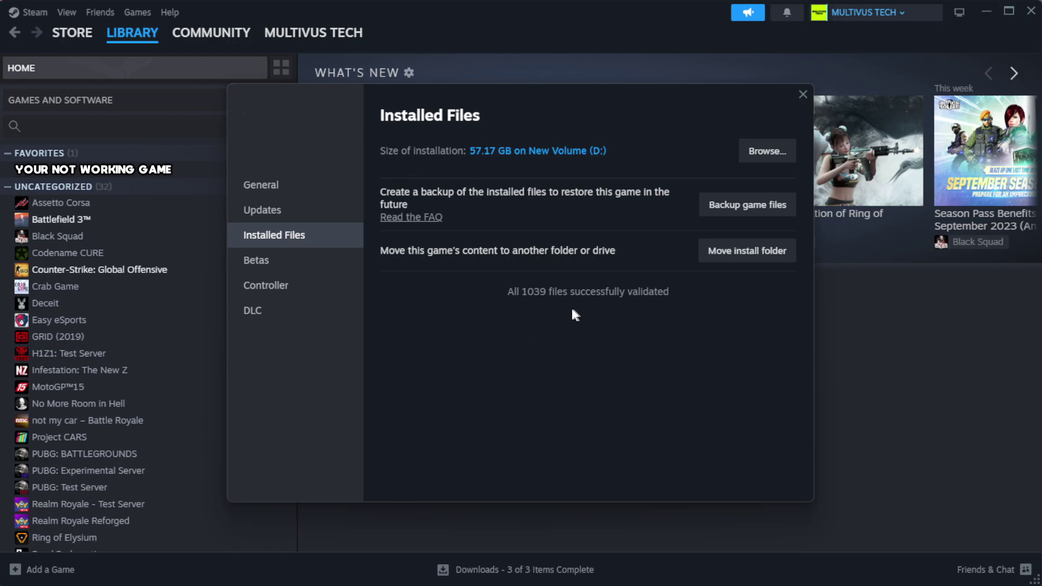
# Browse to the game's steamapps\common install folder and right-click the YOUR NOT WORKING GAME shortcut
pyautogui.click(766, 152)
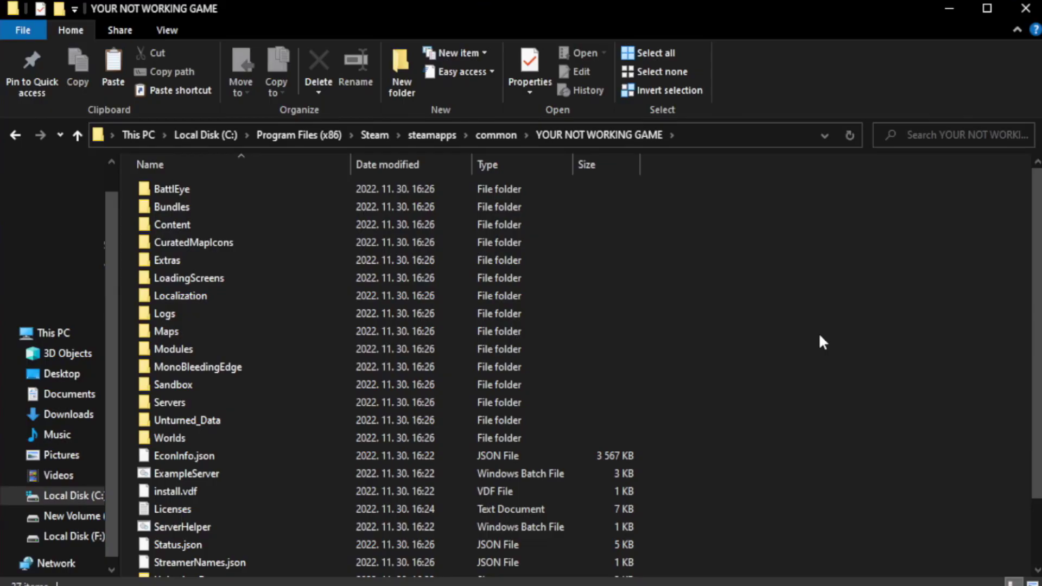
pyautogui.moveTo(1037, 323); pyautogui.dragTo(1039, 389)
pyautogui.click(361, 569)
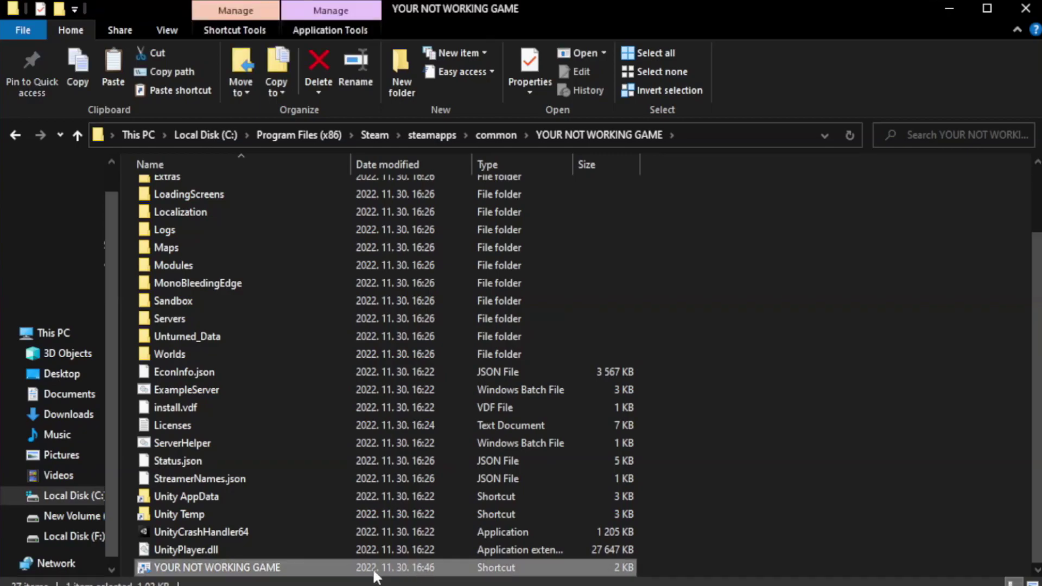
pyautogui.rightClick(349, 572)
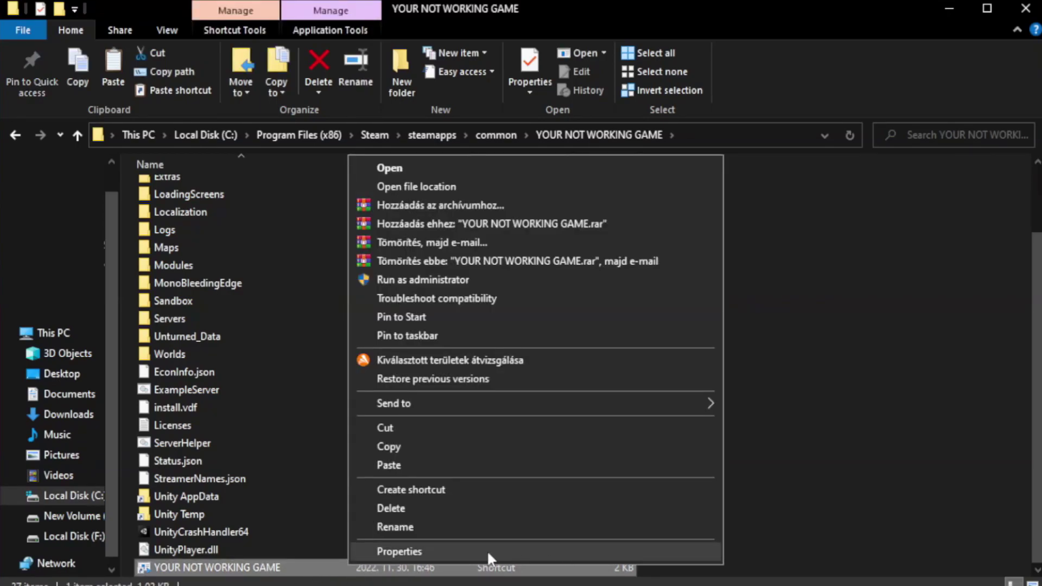
# Set the game shortcut to Windows 8 compatibility mode, run as administrator, with fullscreen optimizations disabled
pyautogui.click(531, 550)
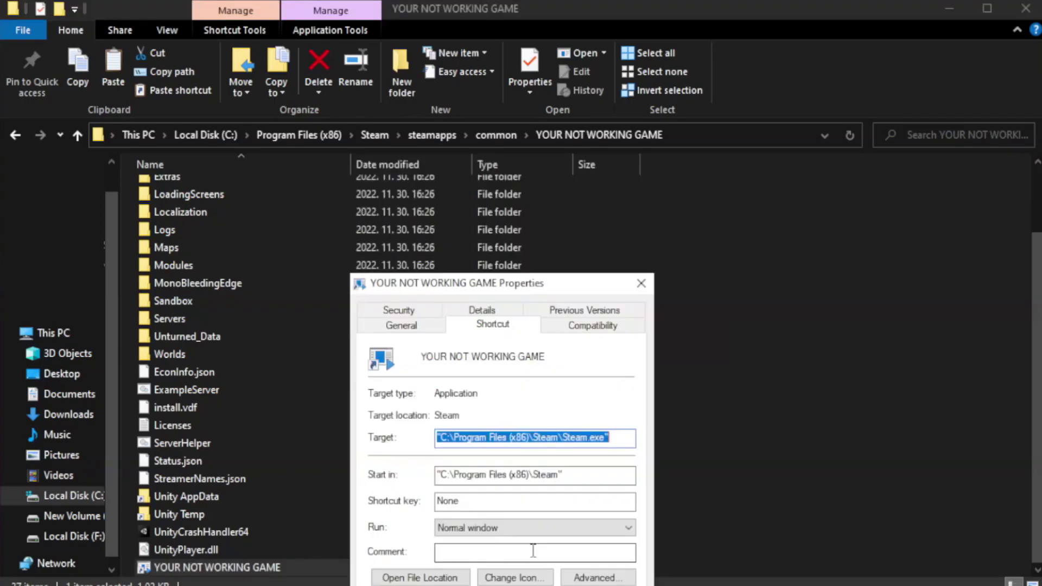
pyautogui.moveTo(524, 289); pyautogui.dragTo(523, 106)
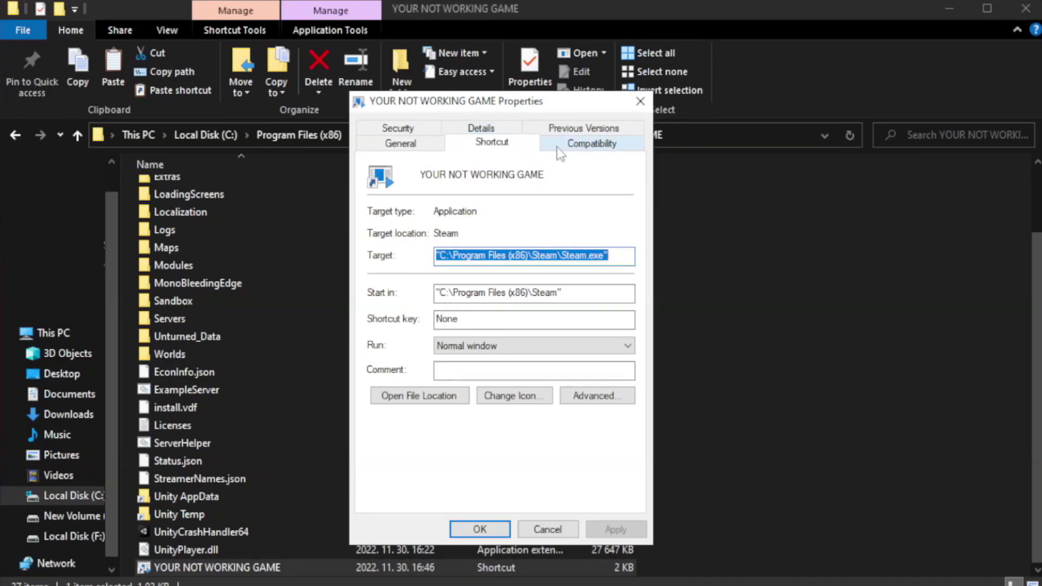
pyautogui.click(585, 146)
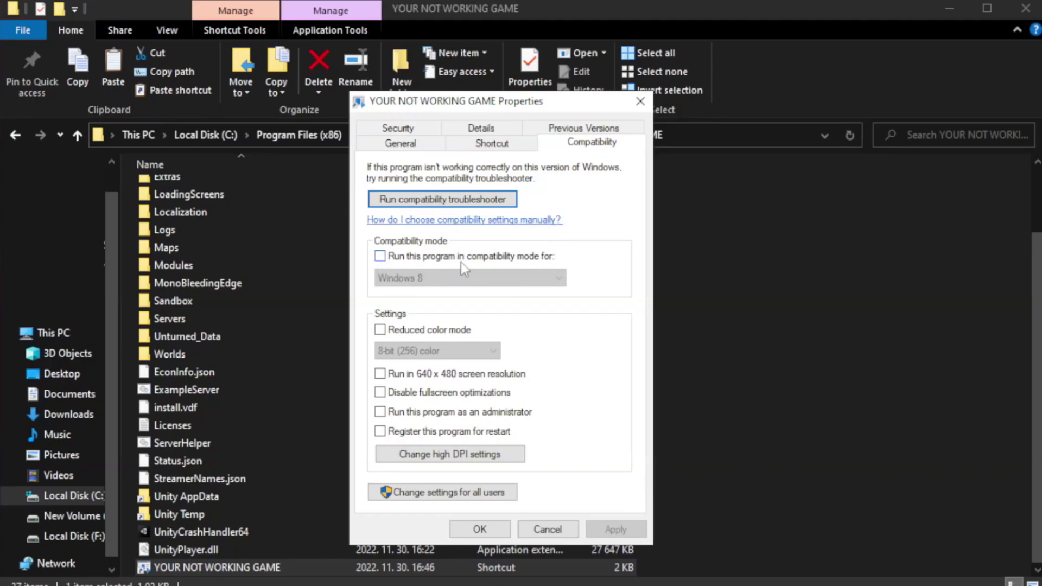
pyautogui.click(413, 260)
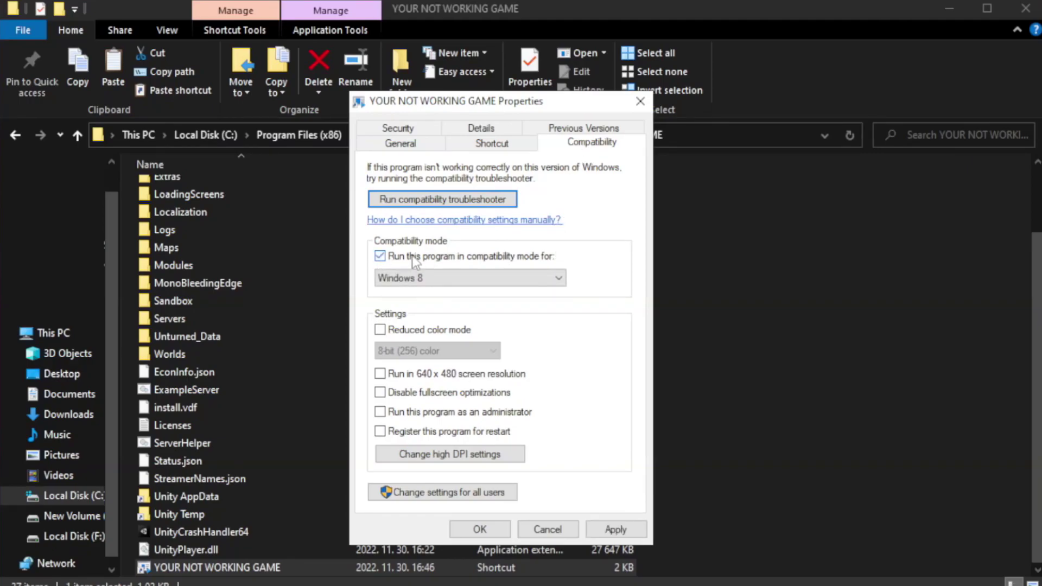
pyautogui.click(445, 276)
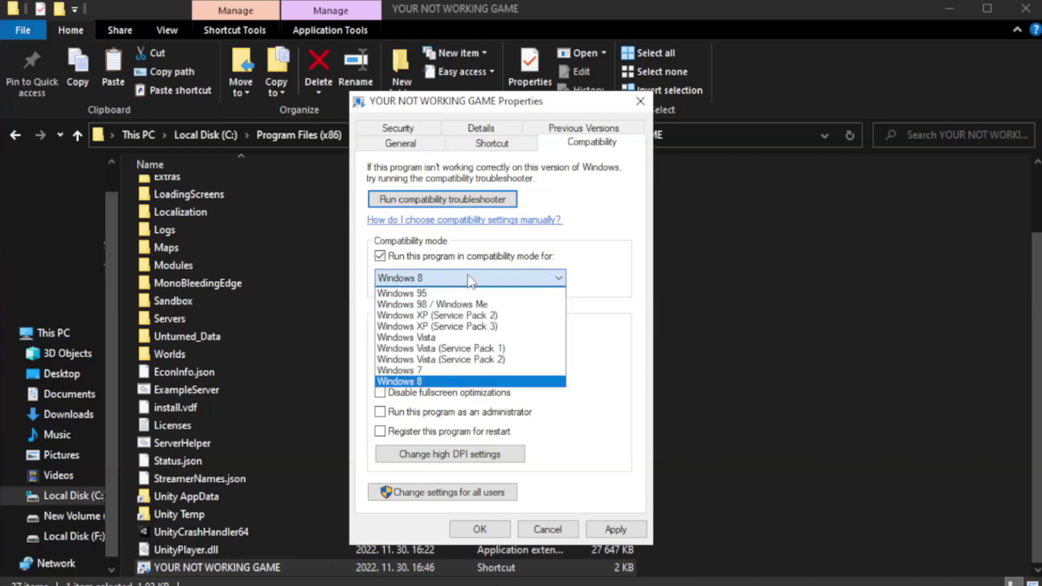
pyautogui.click(442, 381)
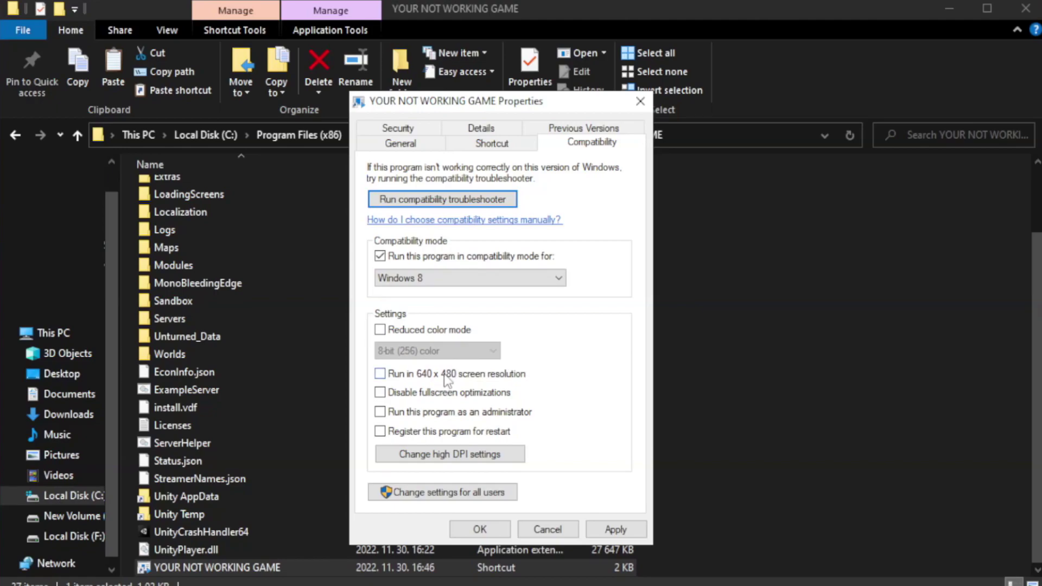
pyautogui.click(406, 395)
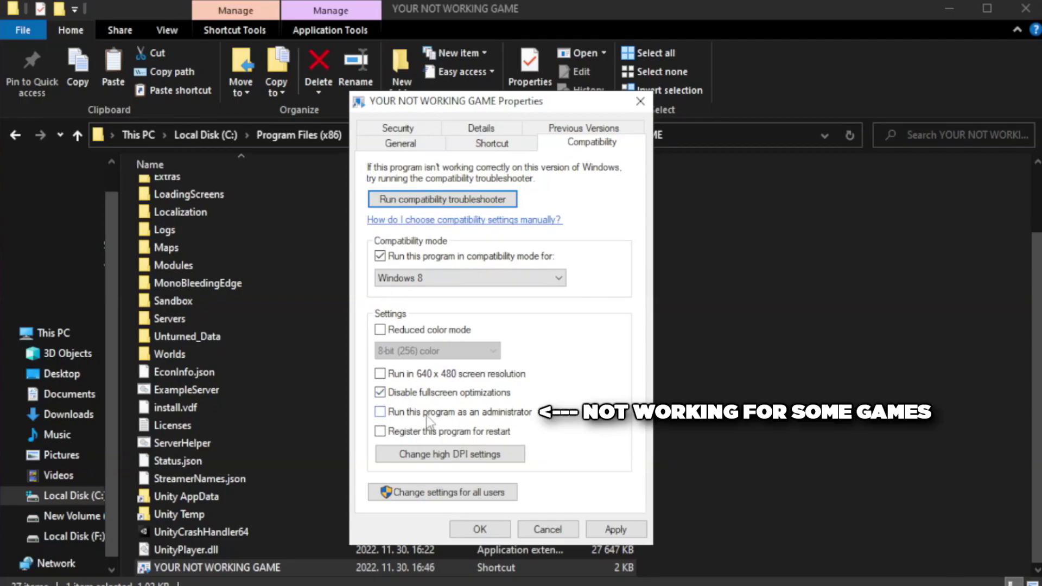
pyautogui.click(411, 422)
pyautogui.click(610, 534)
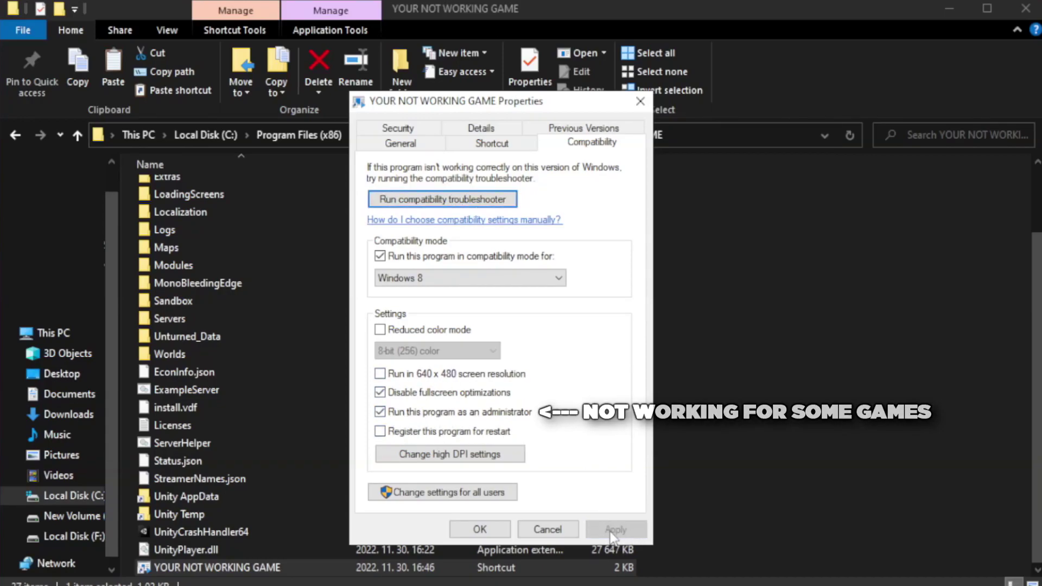
pyautogui.click(479, 530)
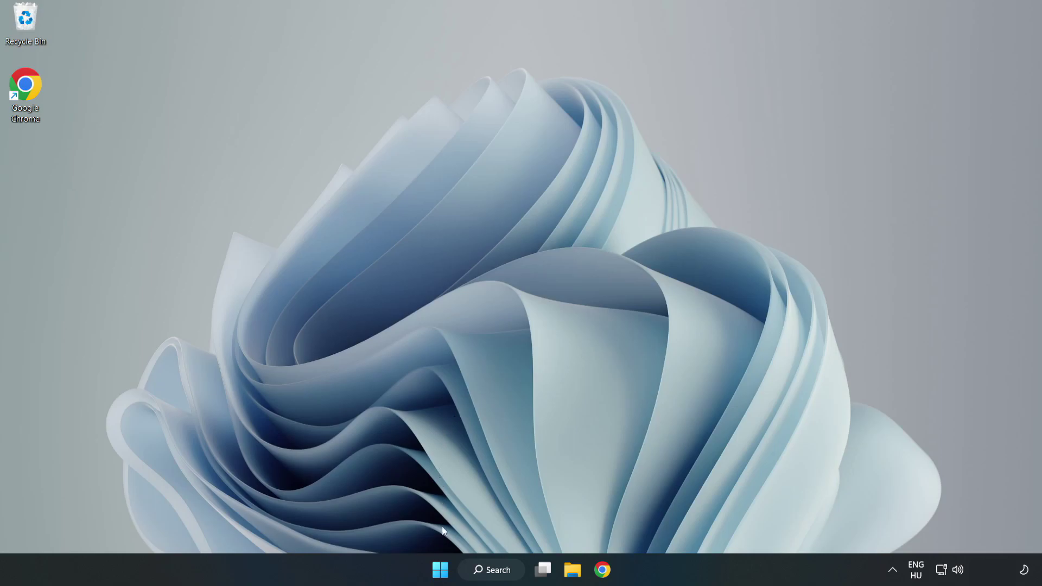
# In Task Manager's Startup apps, disable Cortana, Microsoft Edge, Microsoft Teams and Phone Link
pyautogui.rightClick(441, 573)
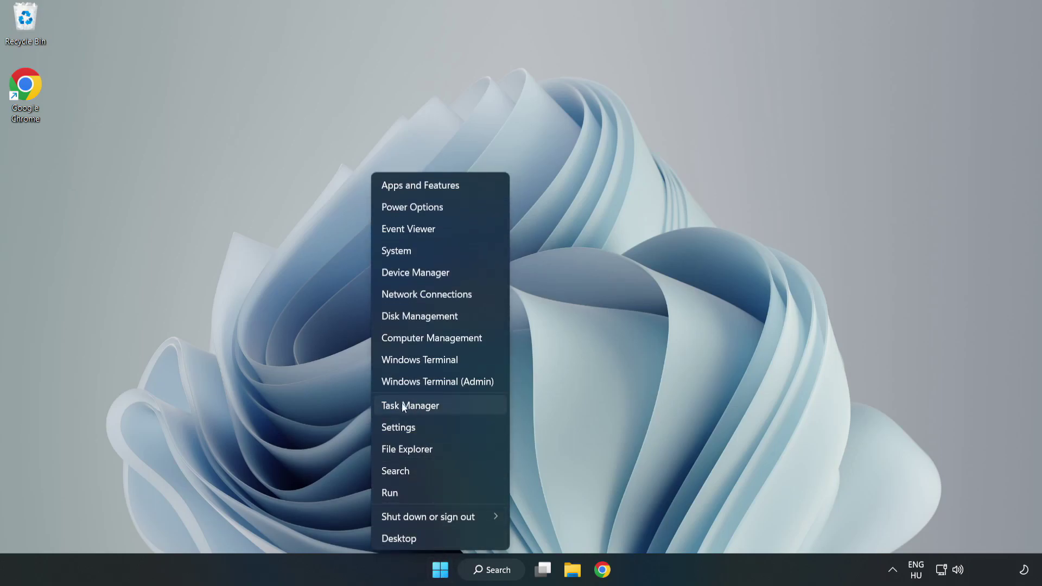
pyautogui.click(439, 407)
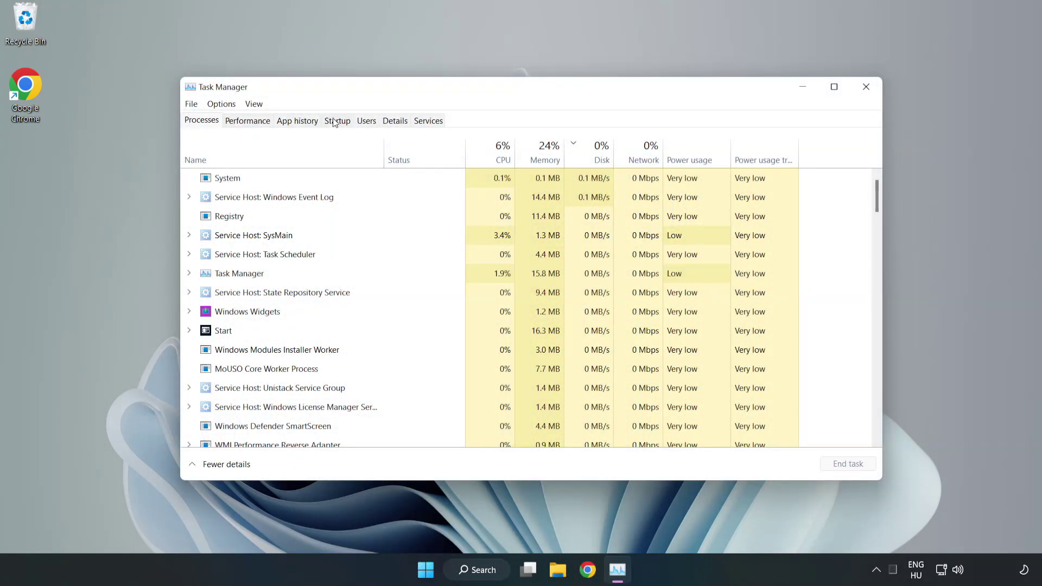
pyautogui.click(337, 121)
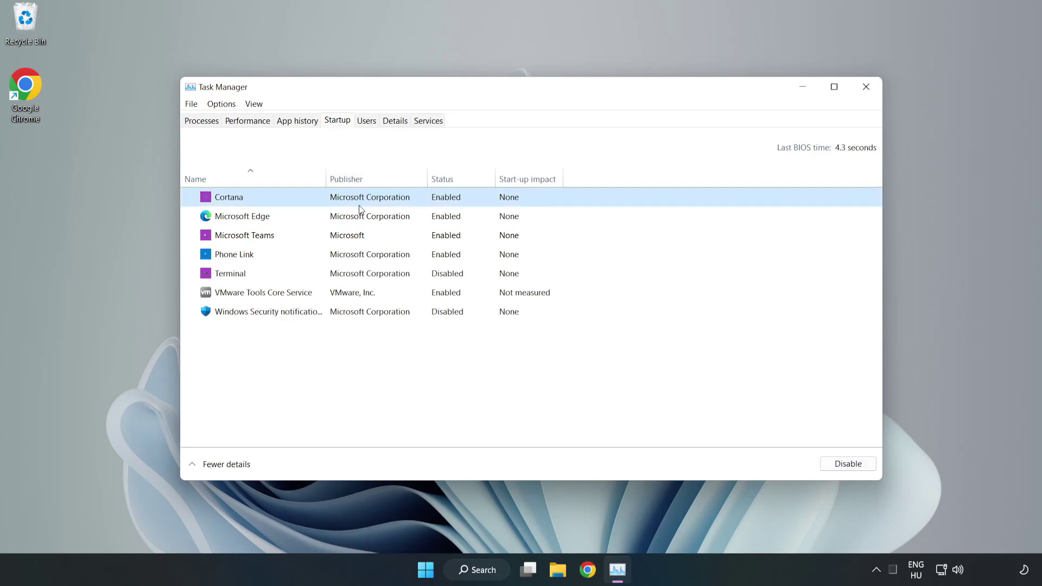
pyautogui.click(843, 464)
pyautogui.click(450, 215)
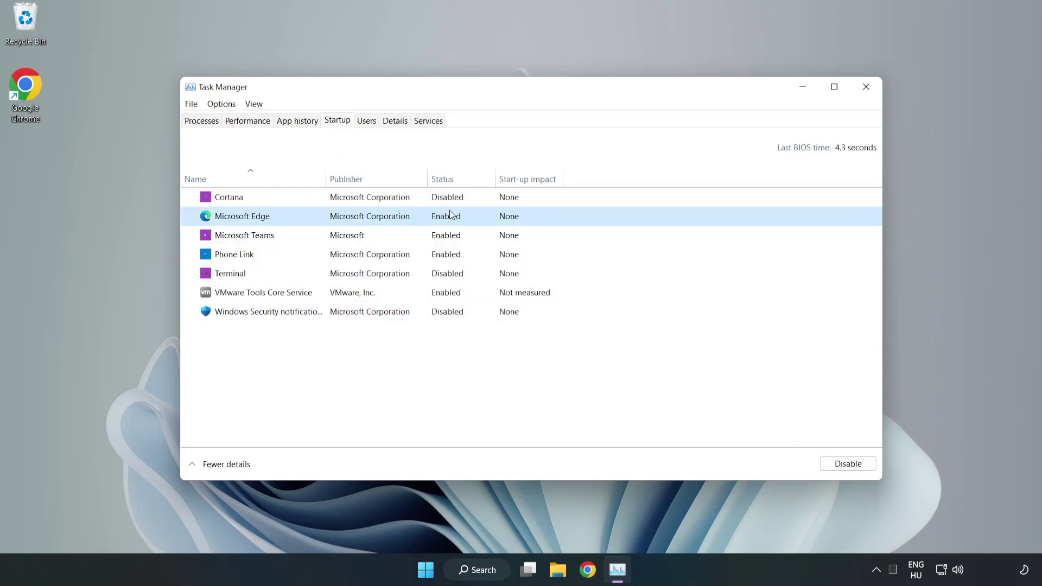
pyautogui.click(847, 464)
pyautogui.click(375, 238)
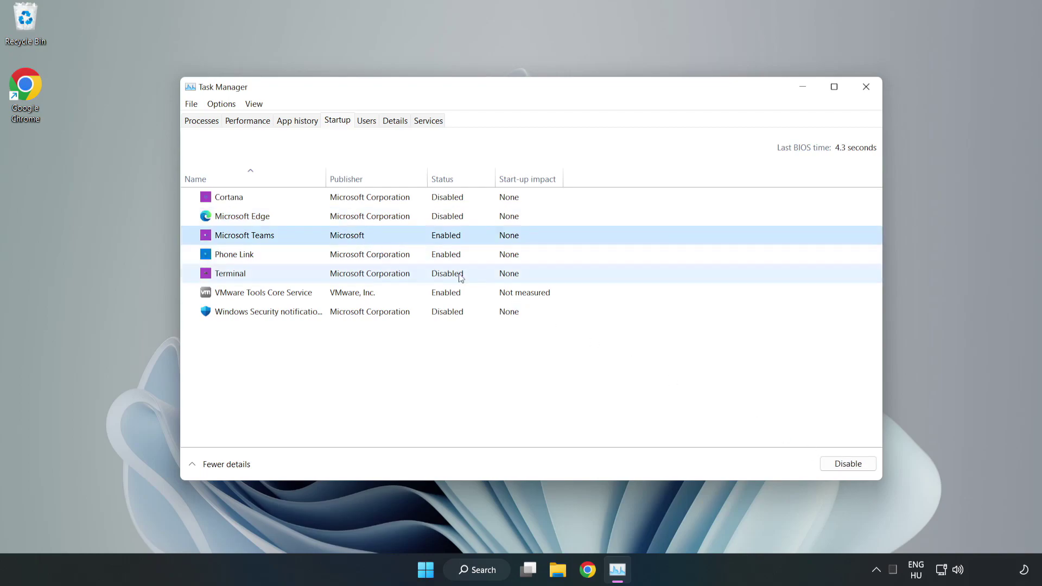
pyautogui.click(844, 464)
pyautogui.click(349, 258)
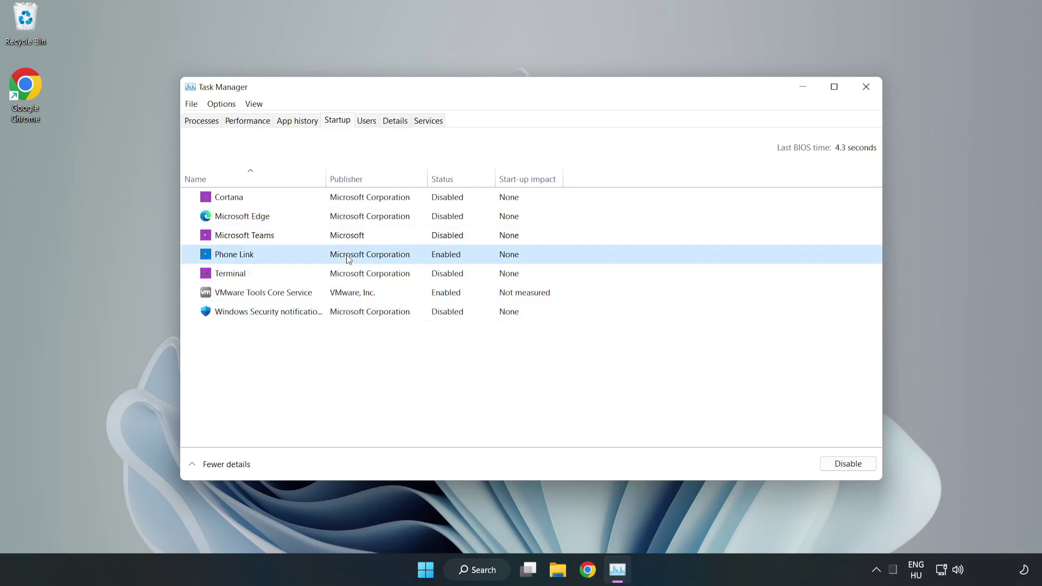
pyautogui.click(866, 469)
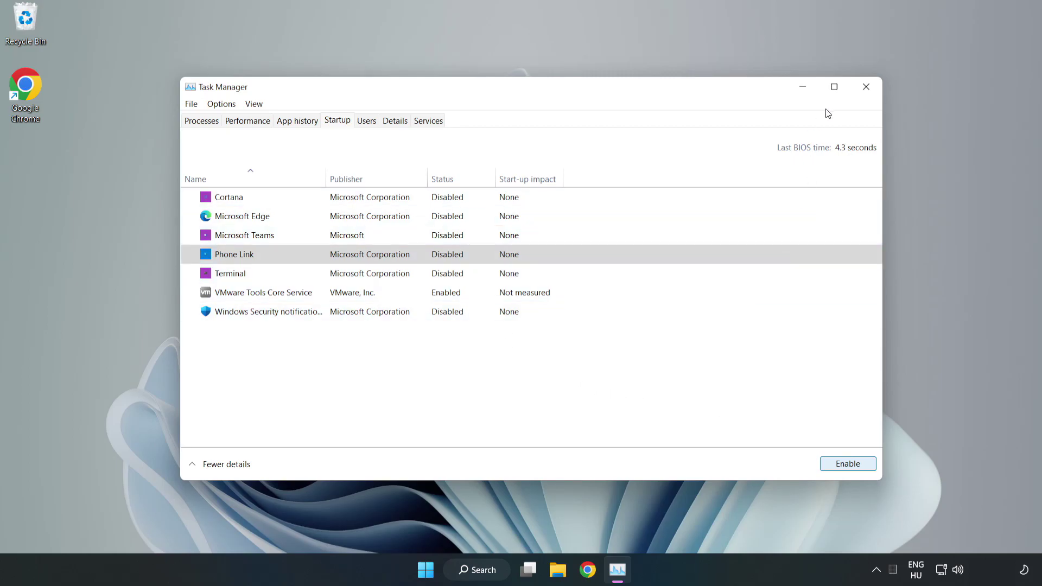
# Close Task Manager, then launch Command Prompt as administrator from a 'cmd' search and centre it
pyautogui.click(867, 88)
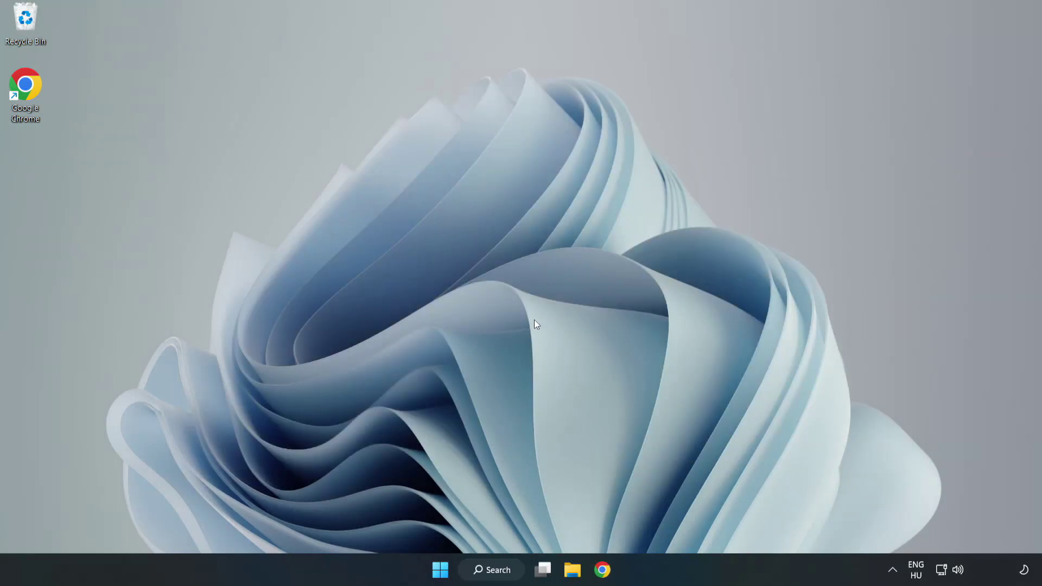
pyautogui.click(507, 567)
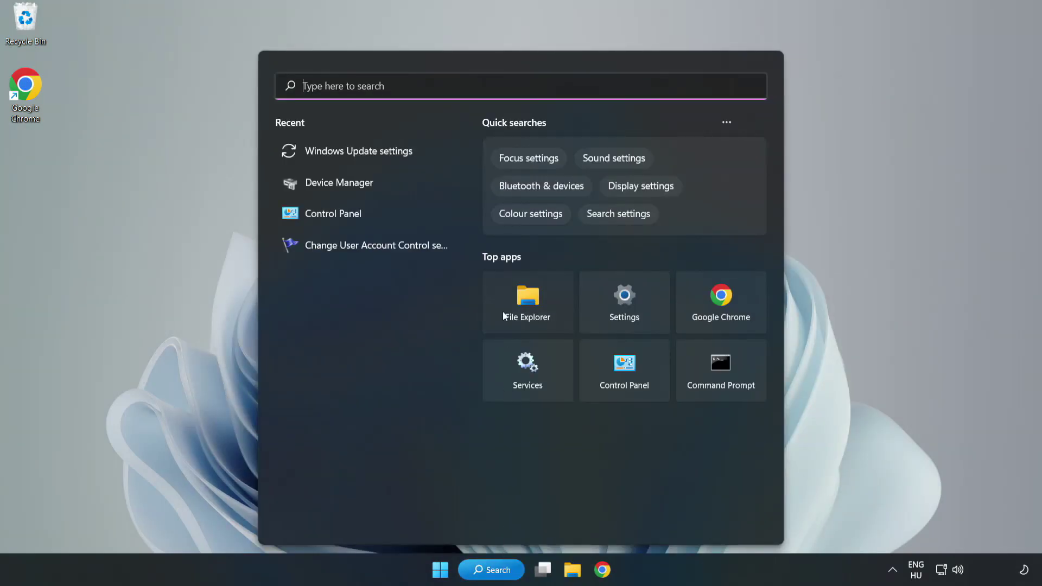
pyautogui.write('cmd')
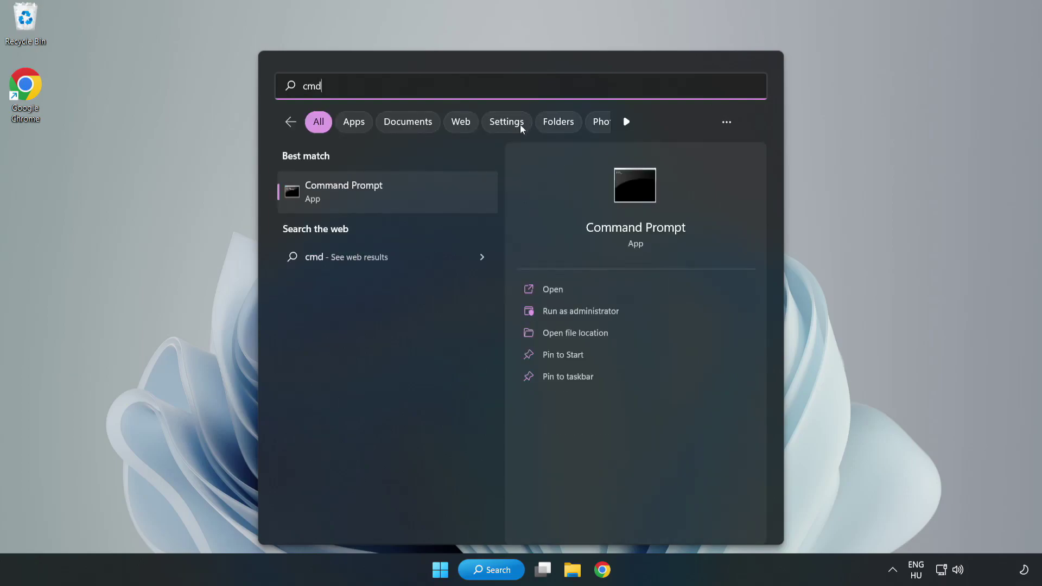
pyautogui.rightClick(410, 197)
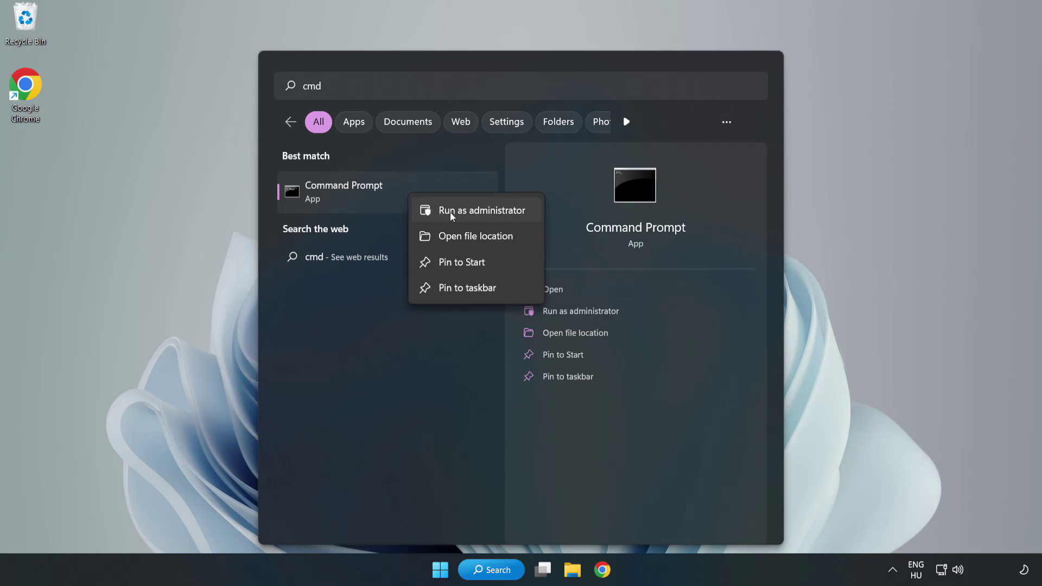
pyautogui.click(451, 212)
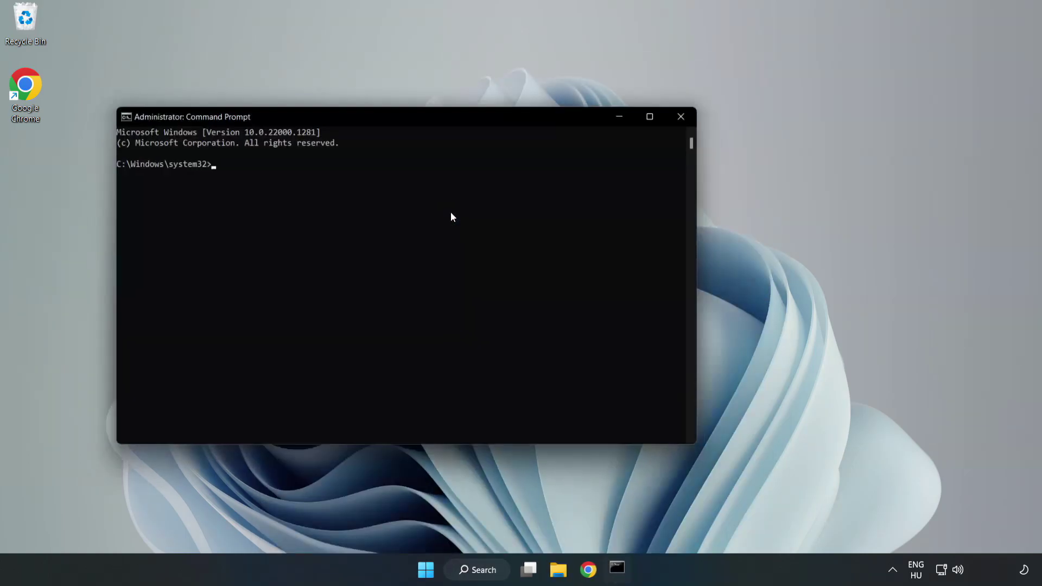
pyautogui.moveTo(416, 119); pyautogui.dragTo(531, 119)
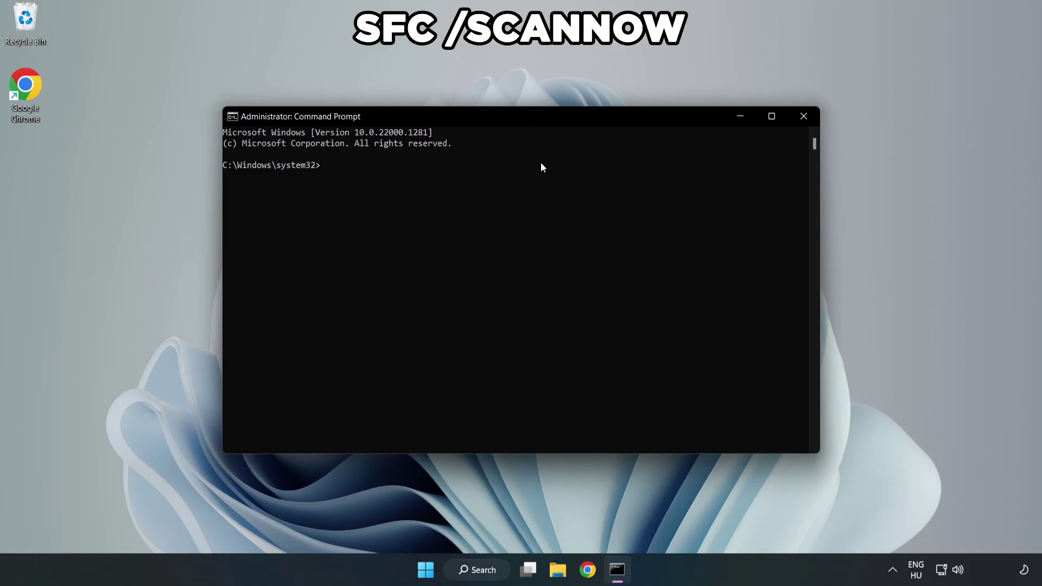
# Run sfc /scannow, confirm it finds no integrity violations, then close Command Prompt
pyautogui.write('sfc /scannow')
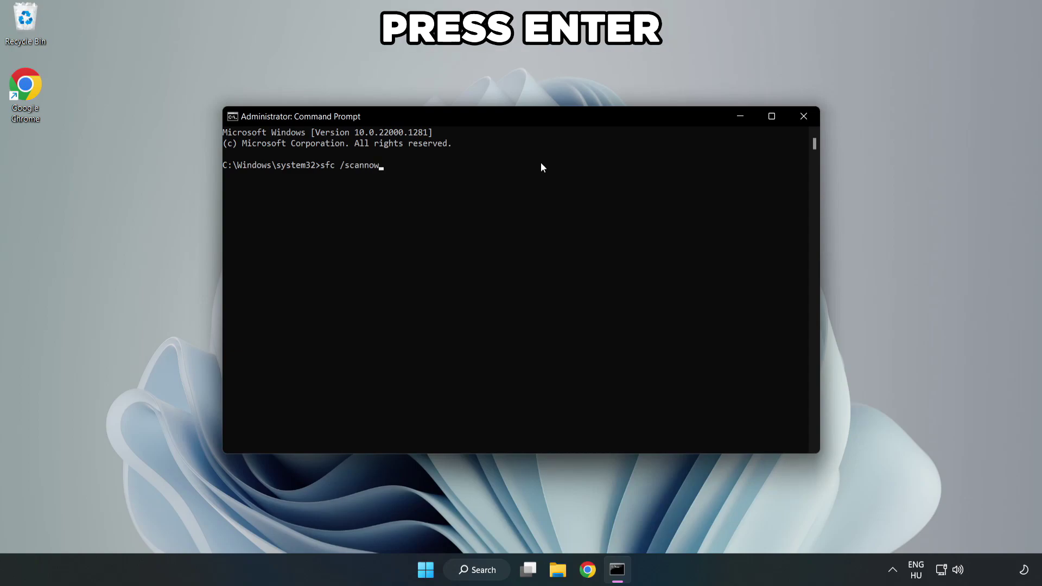
pyautogui.press('Return')
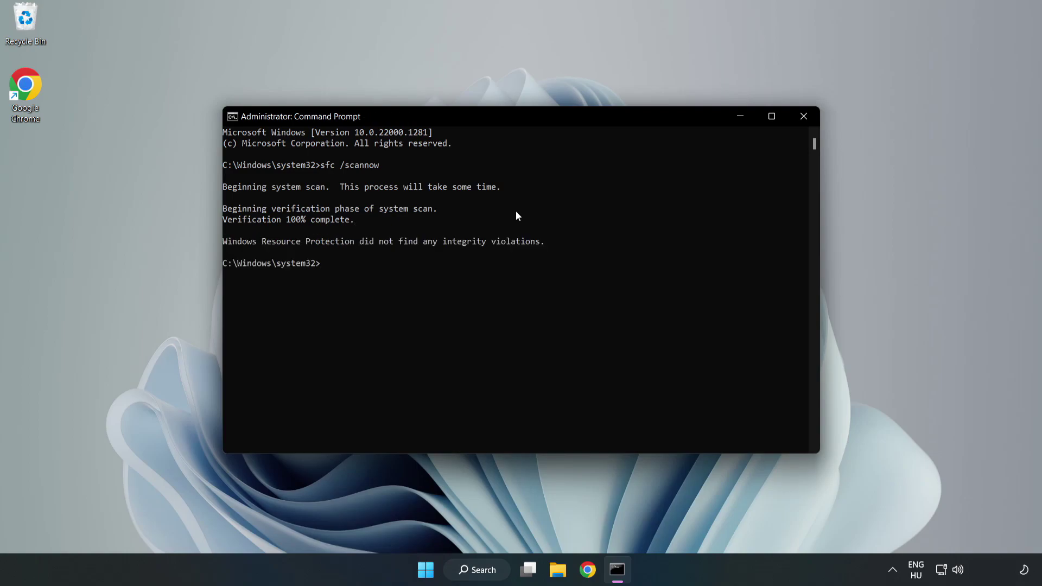
pyautogui.click(804, 125)
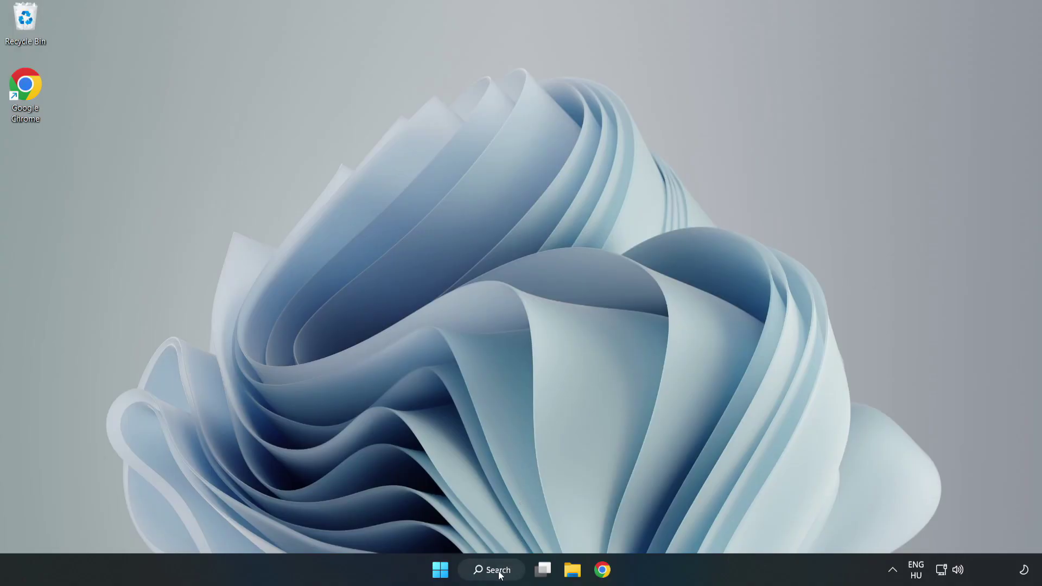
# Search for 'security' and launch the Windows Security app
pyautogui.click(499, 574)
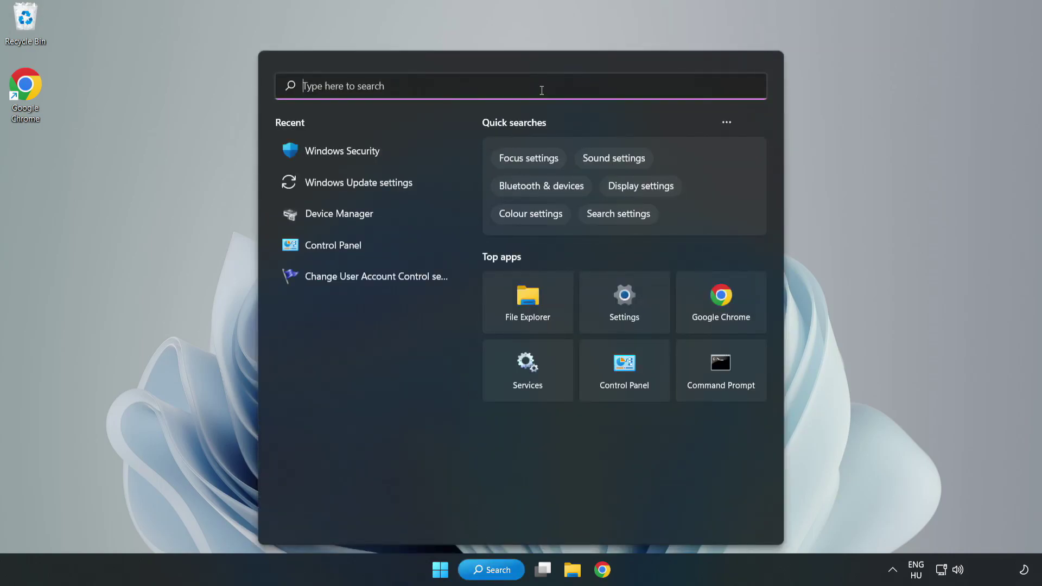
pyautogui.write('secu')
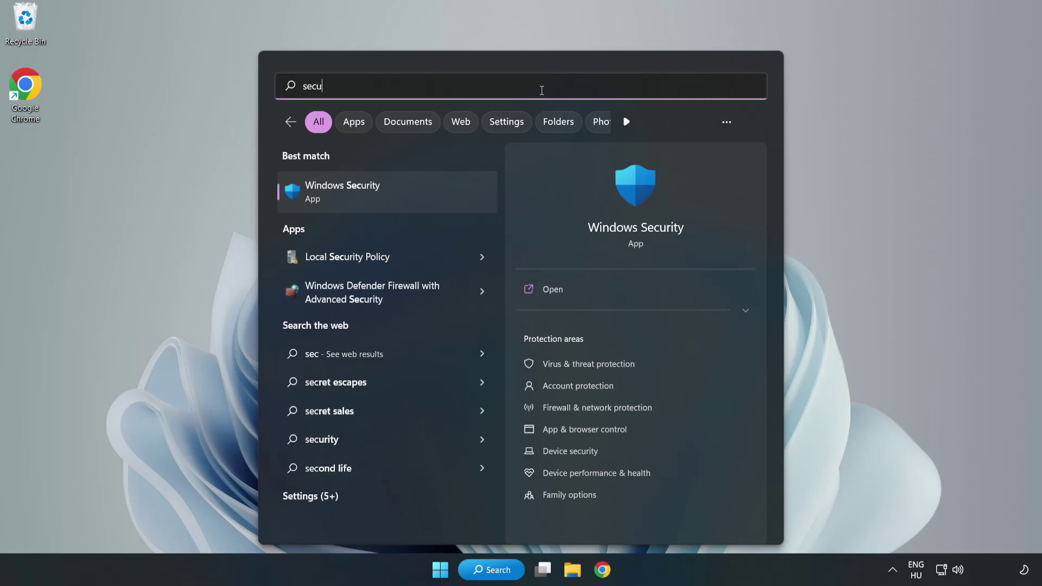
pyautogui.write('rity')
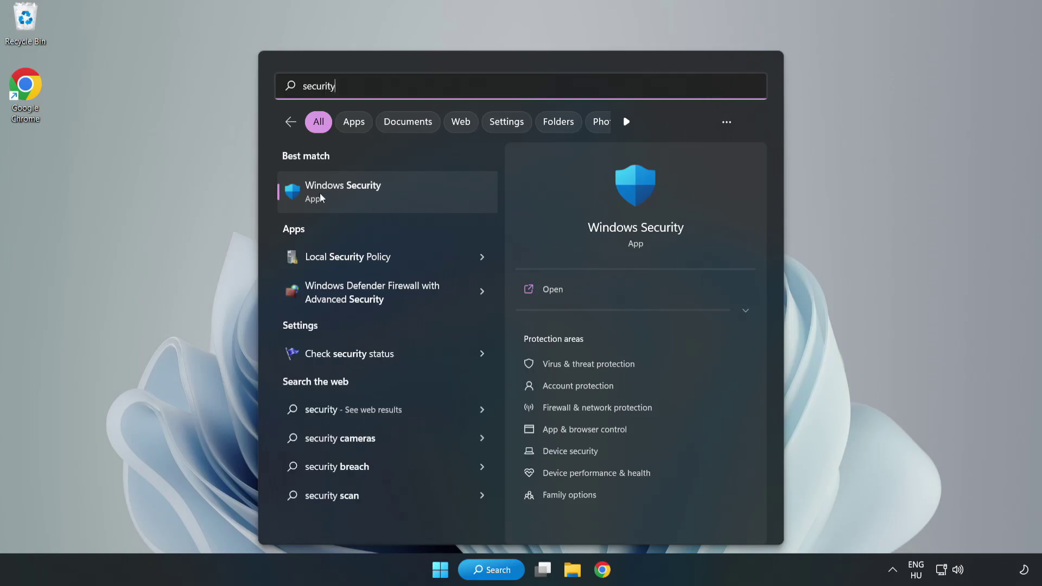
pyautogui.click(378, 202)
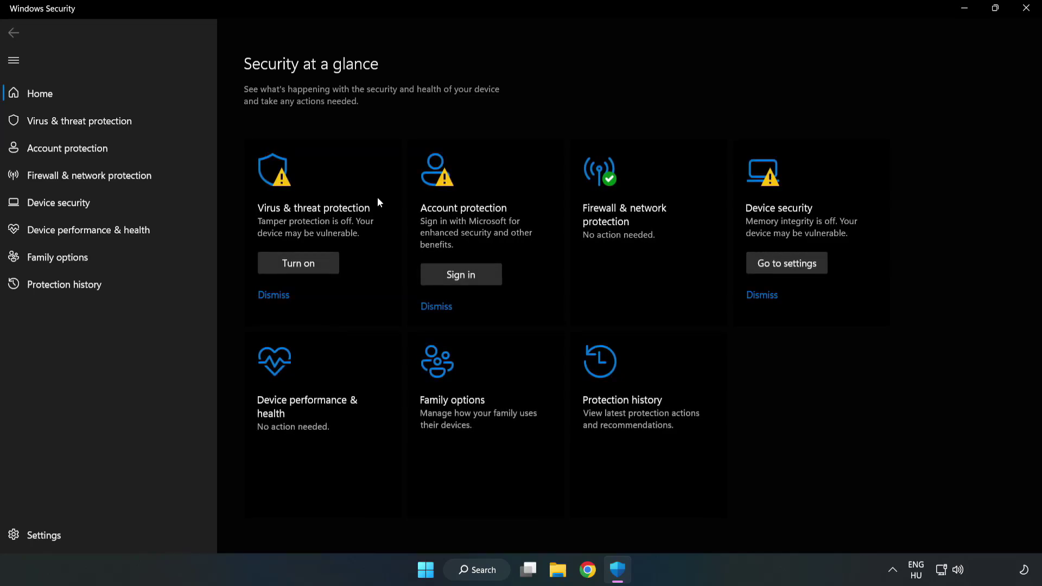
# Go into Virus & threat protection settings and open the Exclusions page
pyautogui.click(69, 126)
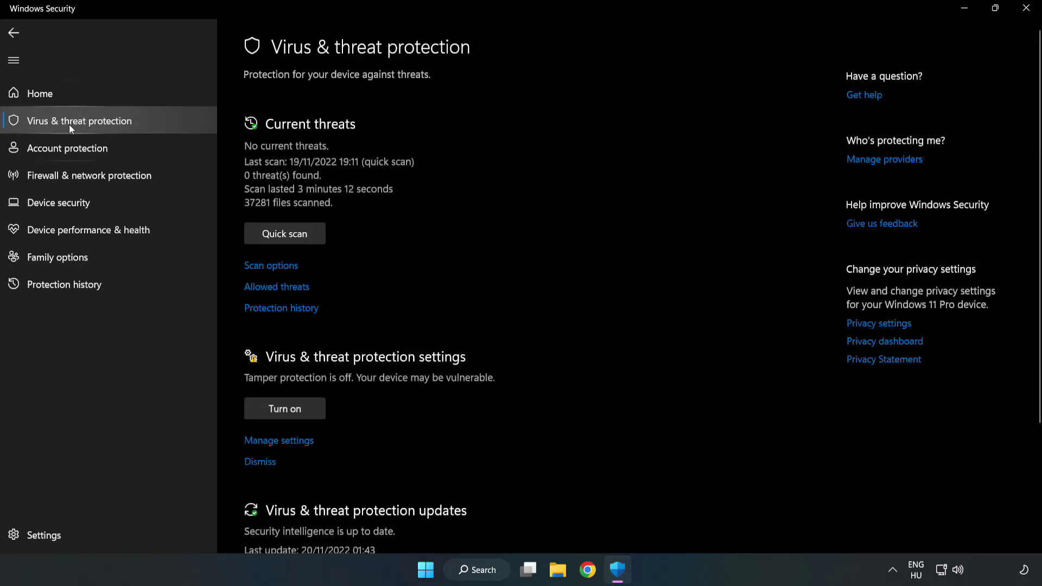
pyautogui.scroll(-3, 544, 214)
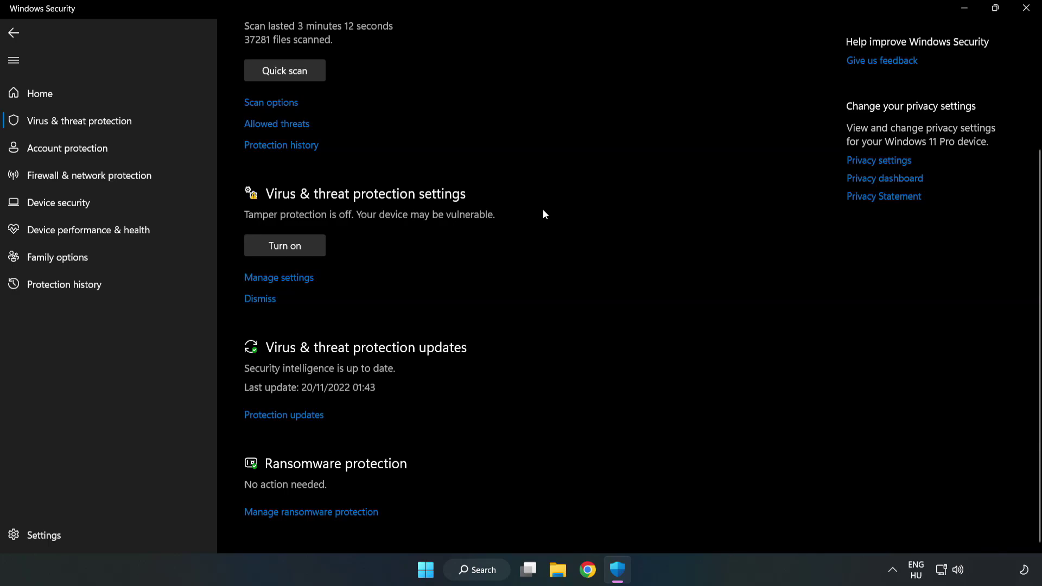
pyautogui.click(285, 279)
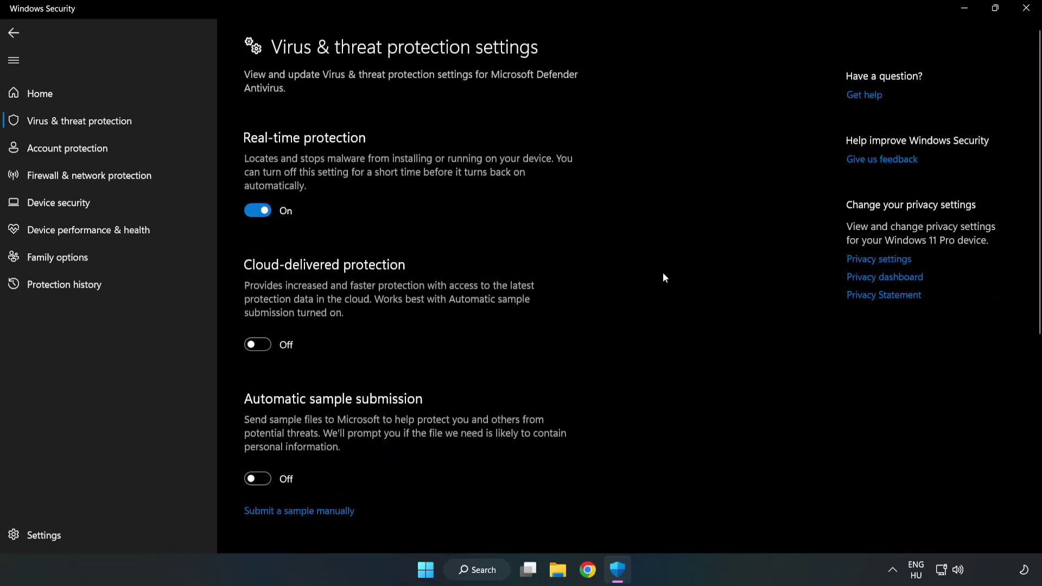
pyautogui.scroll(-6, 663, 272)
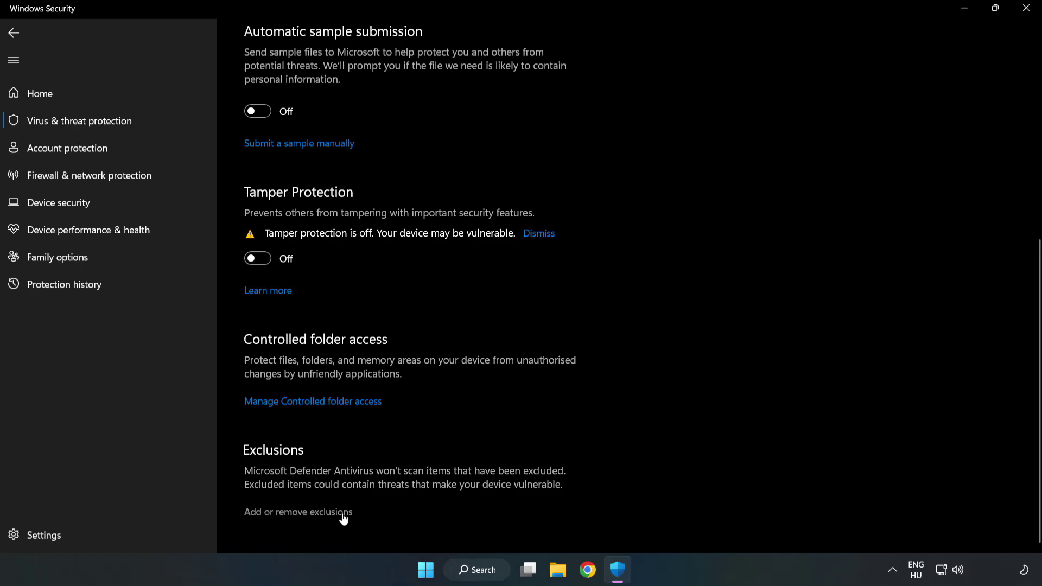
pyautogui.click(309, 512)
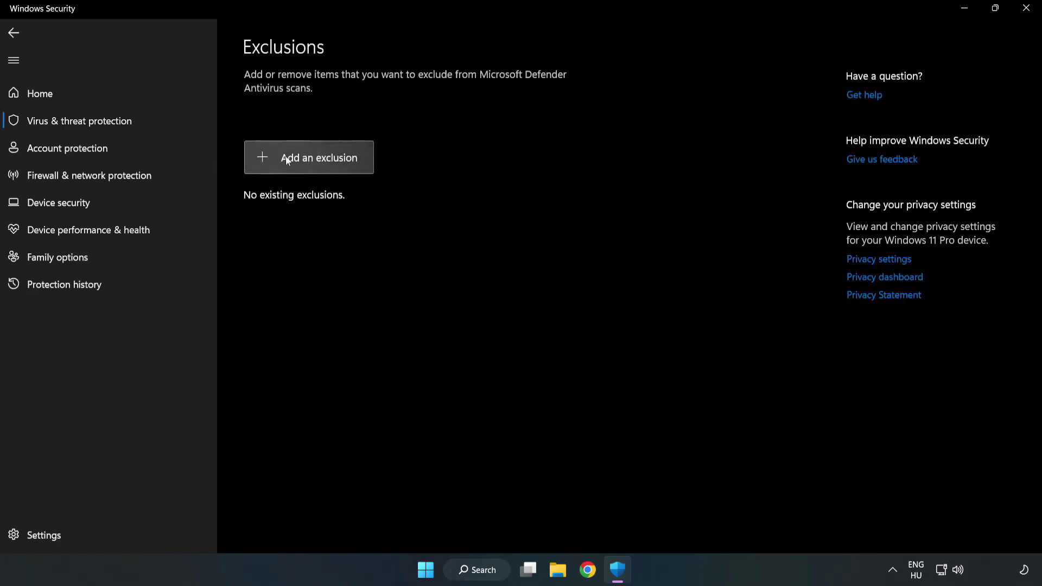
# Add a file exclusion for the NOT WORKING APP shortcut (chrome.exe) in Program Files (x86)
pyautogui.click(320, 165)
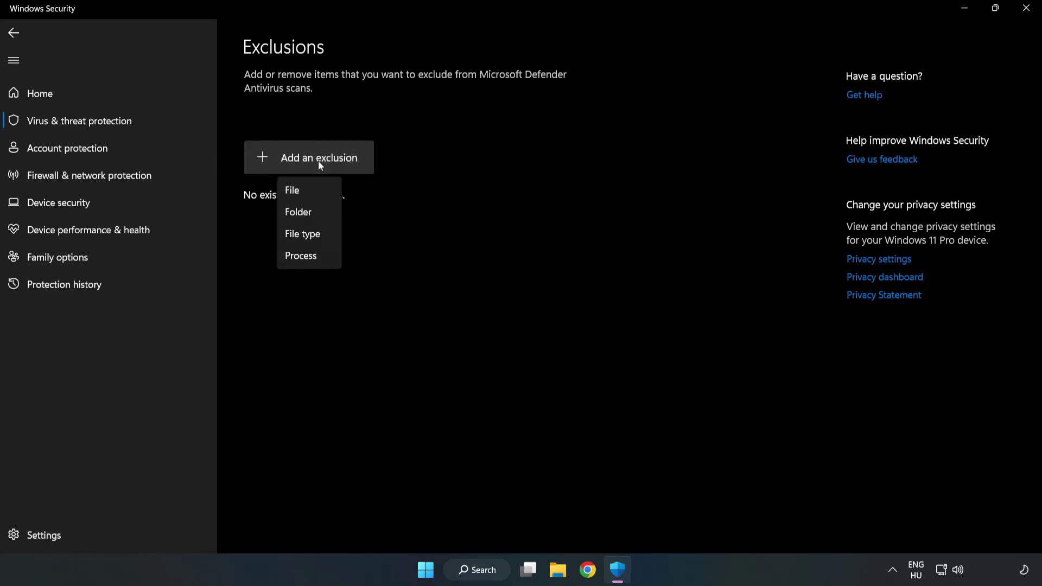
pyautogui.click(297, 193)
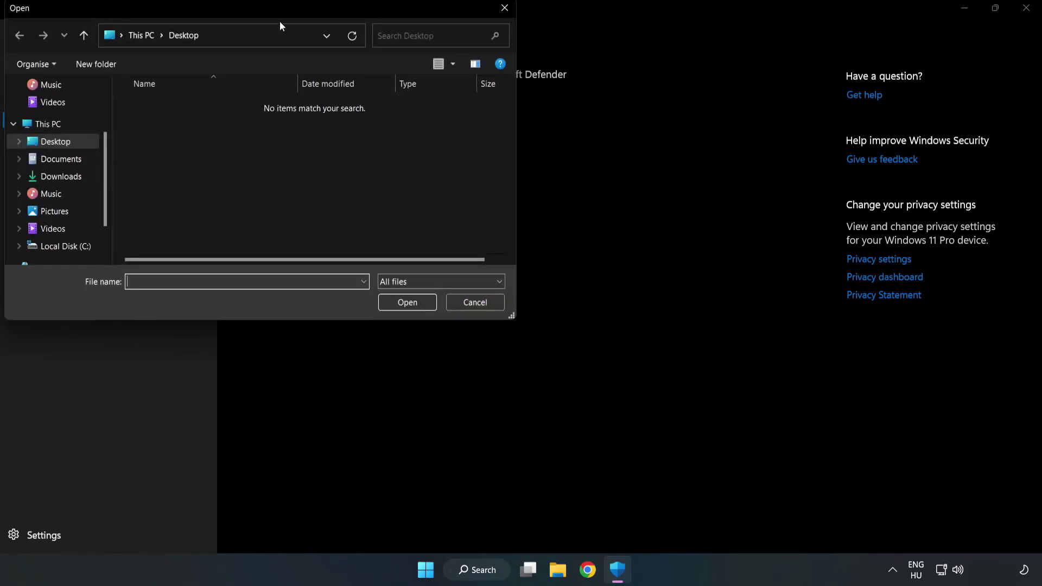
pyautogui.moveTo(280, 24); pyautogui.dragTo(480, 119)
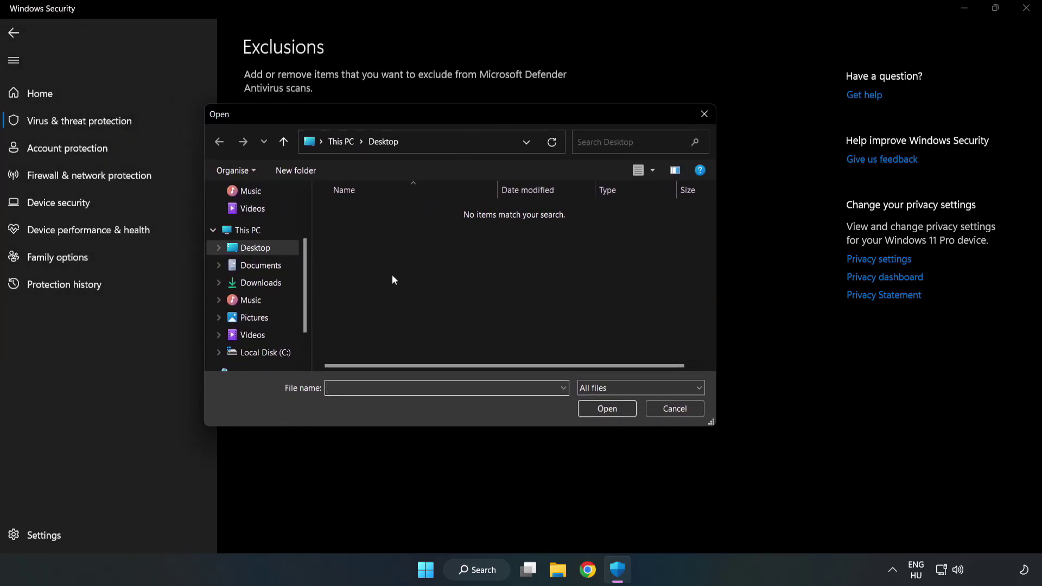
pyautogui.click(267, 353)
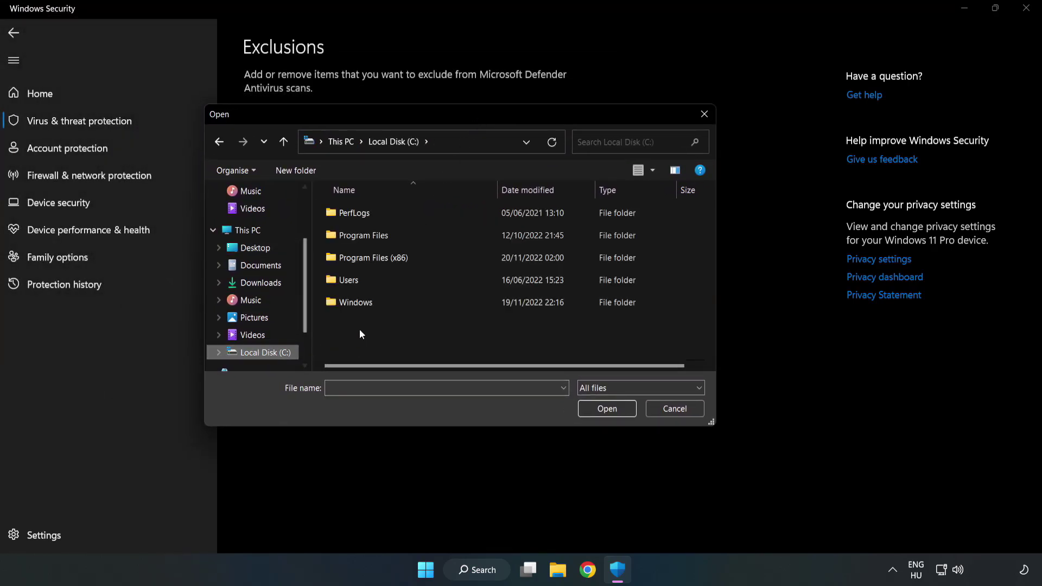
pyautogui.doubleClick(409, 259)
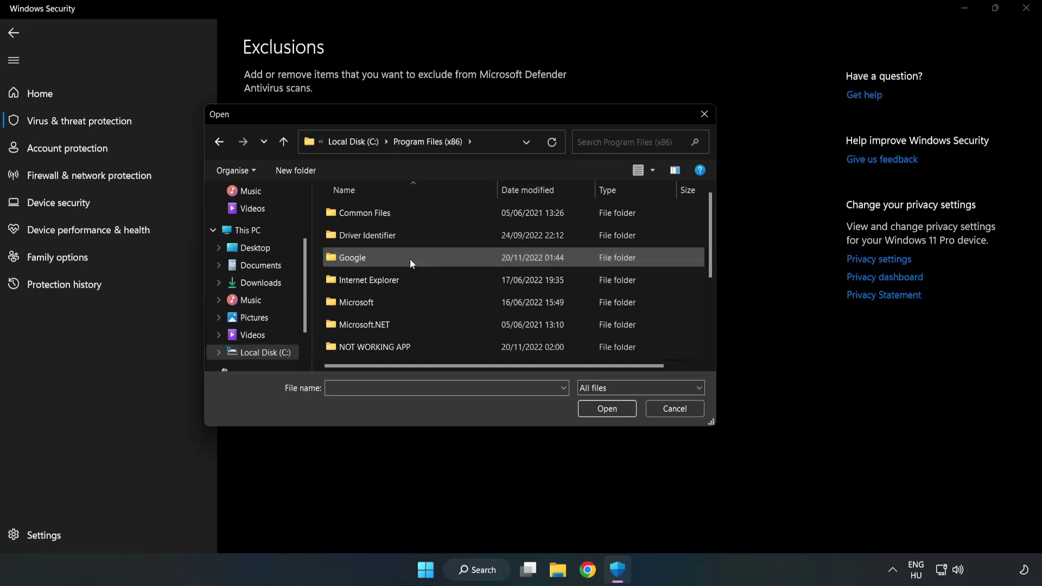
pyautogui.doubleClick(410, 345)
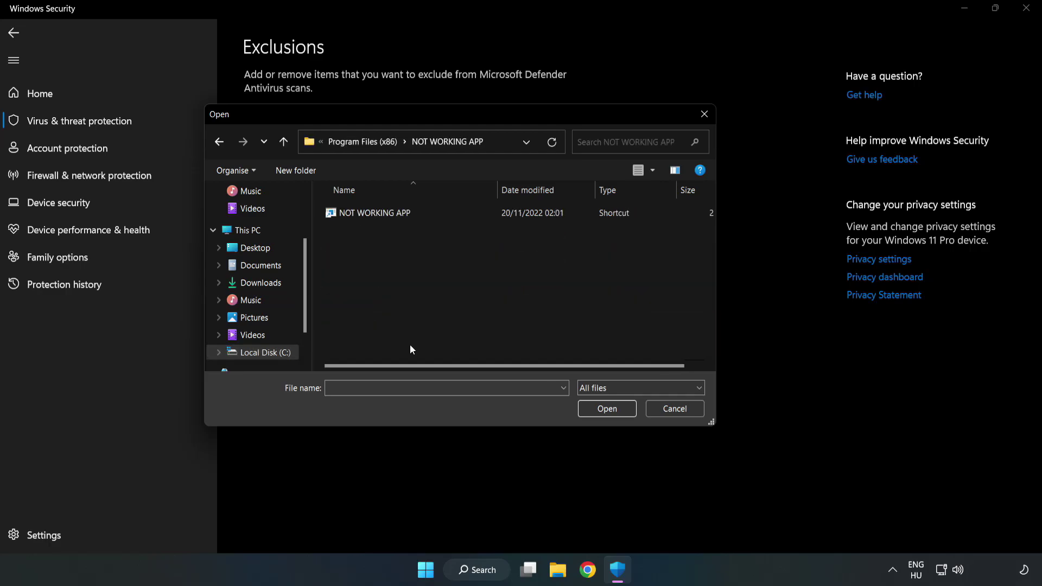
pyautogui.click(368, 213)
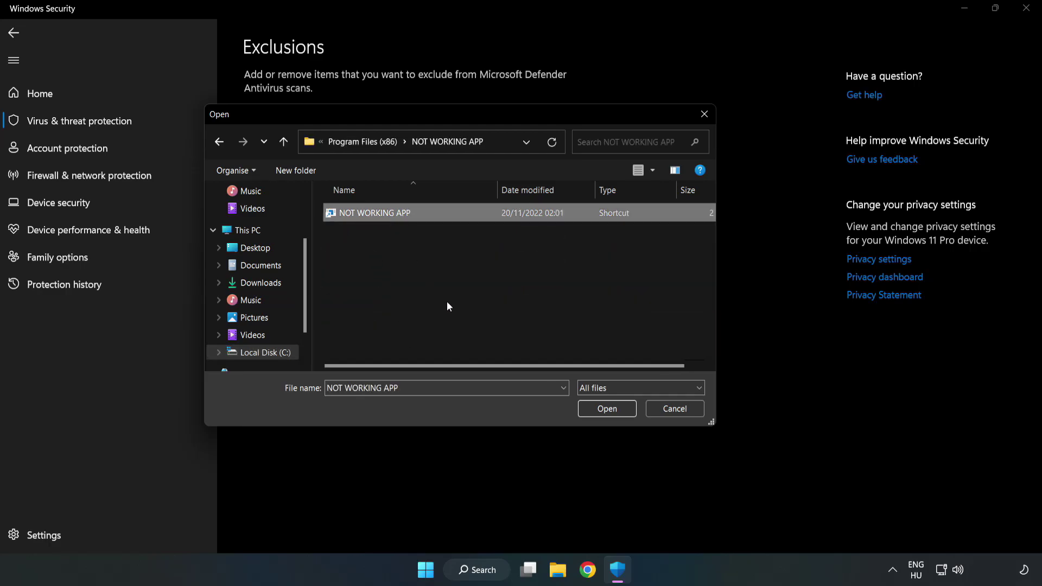
pyautogui.click(607, 410)
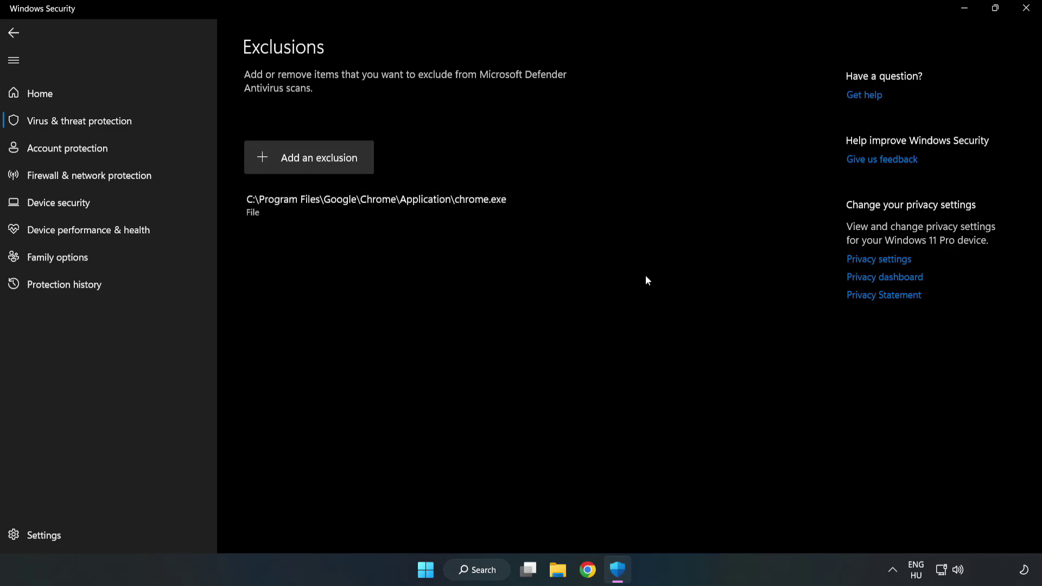
# Close Windows Security and bring up the Start menu power options to restart
pyautogui.click(1026, 12)
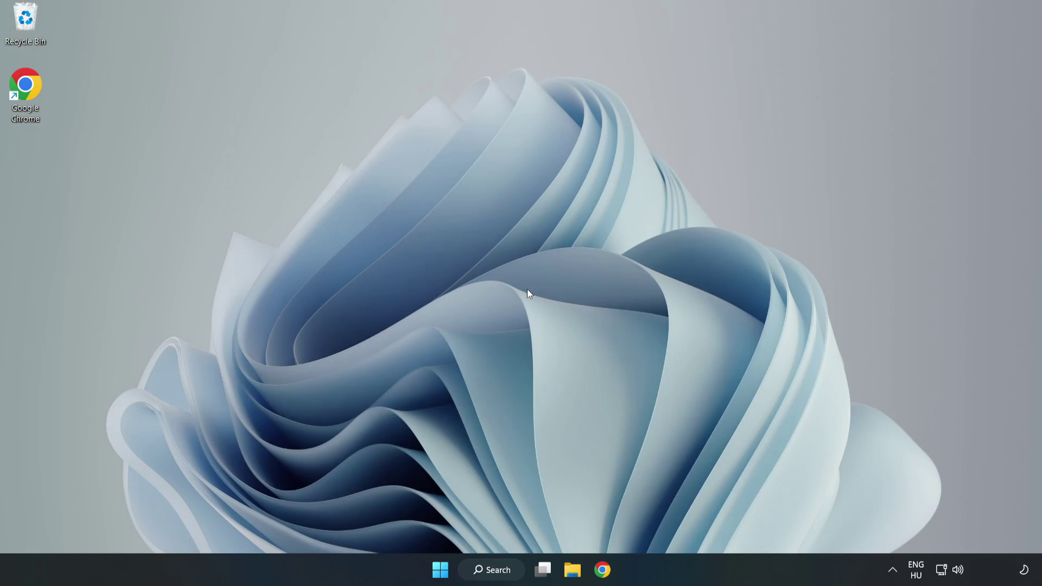
pyautogui.click(440, 569)
pyautogui.click(689, 523)
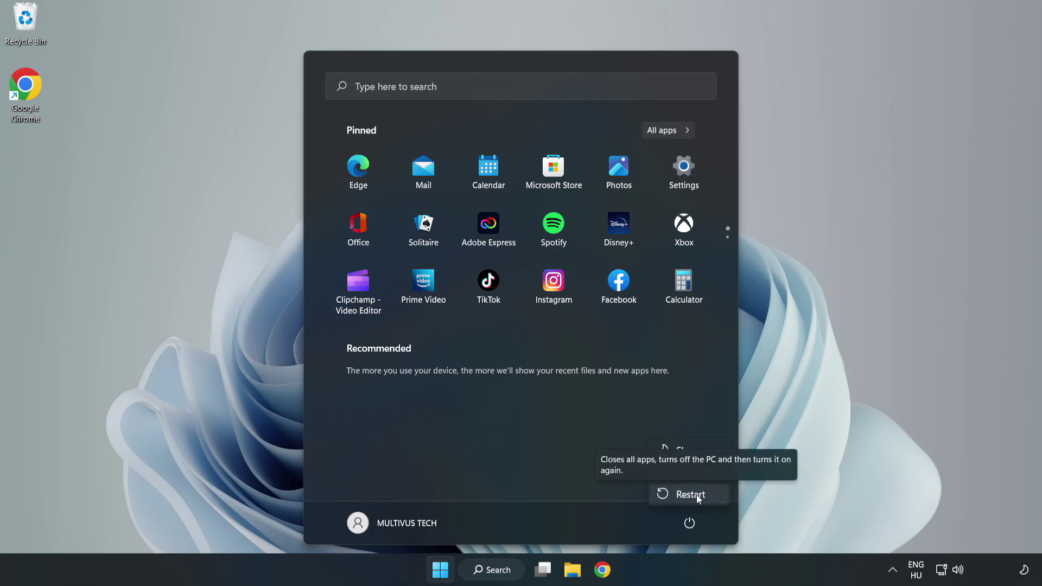